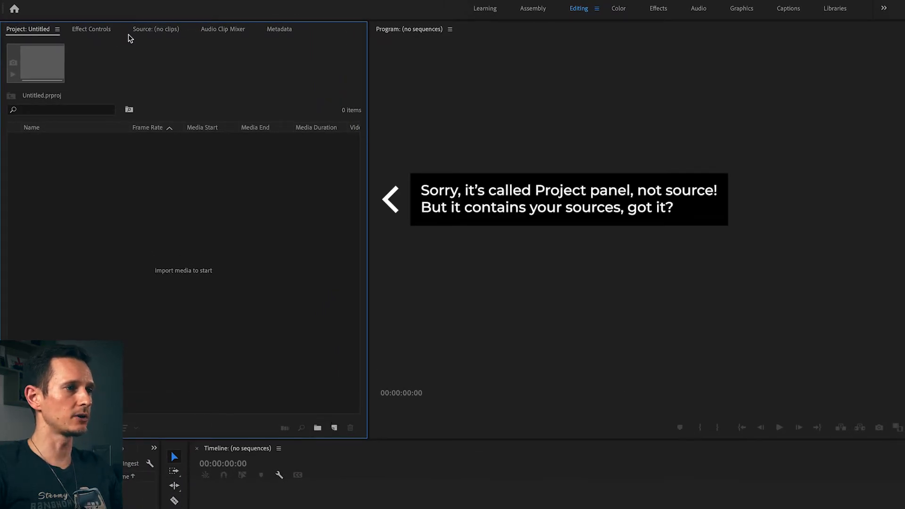
# - Look through the effect controls, source monitor, audio clip mixer, project and timeline areas of the empty project
pyautogui.click(93, 31)
pyautogui.click(165, 31)
pyautogui.click(223, 32)
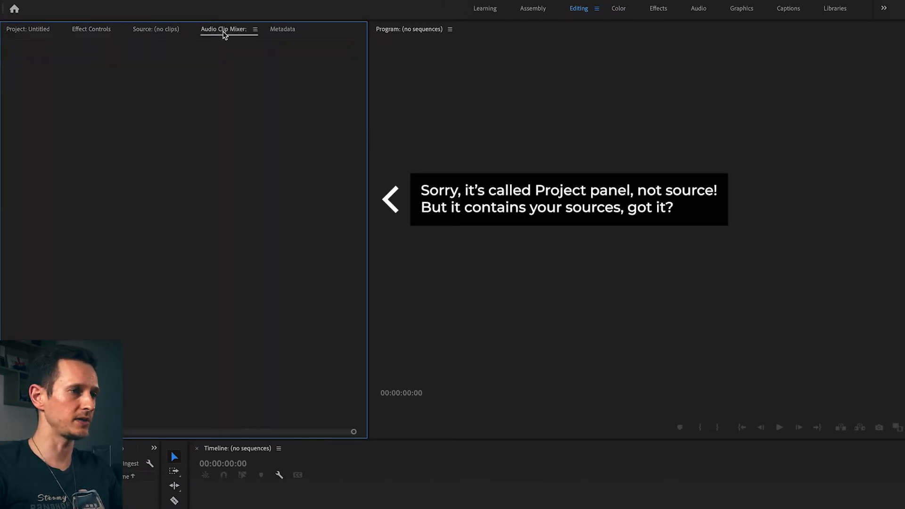
pyautogui.click(20, 31)
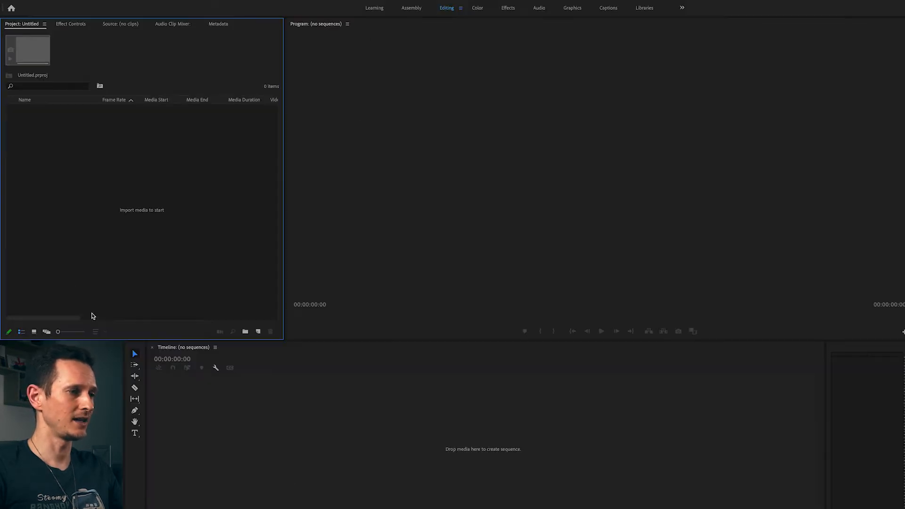
pyautogui.click(259, 494)
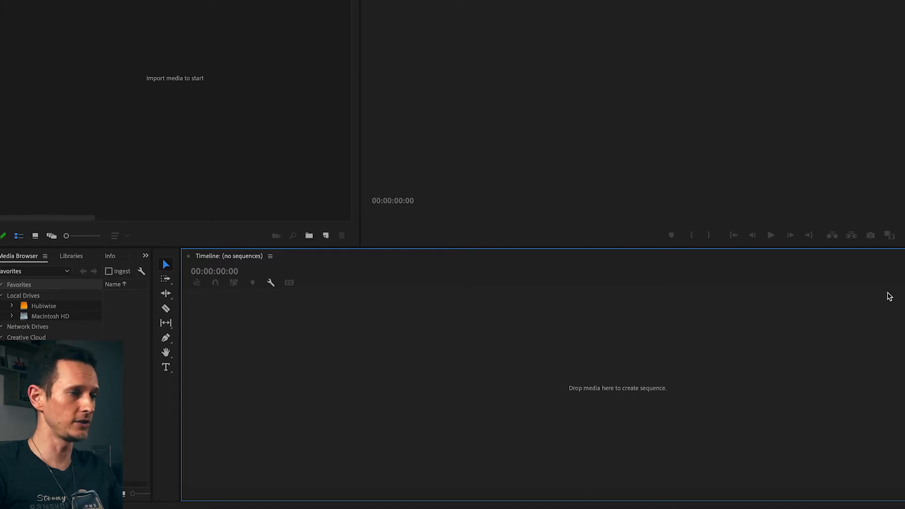
pyautogui.click(682, 249)
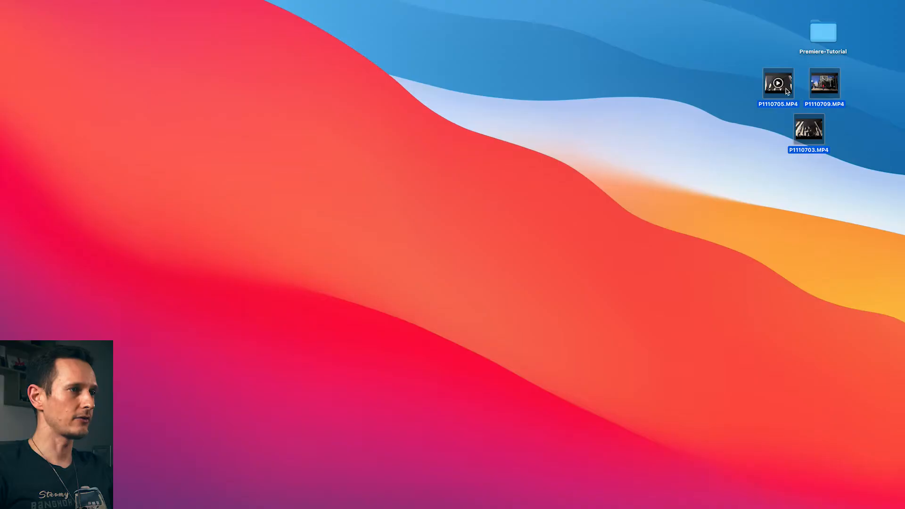
# - Move clips P1110703.MP4, P1110705.MP4 and P1110709.MP4 from the desktop into the Premiere-Tutorial folder and open that folder
pyautogui.moveTo(783, 88); pyautogui.dragTo(824, 39)
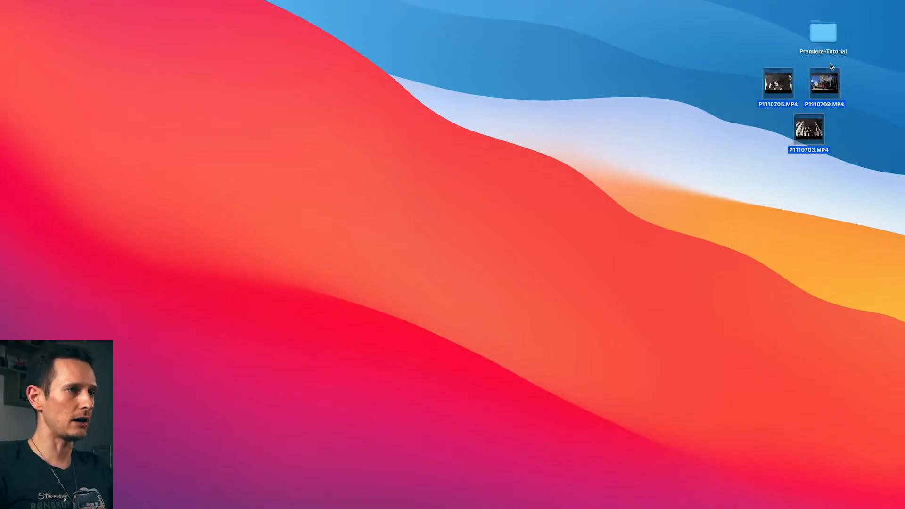
pyautogui.doubleClick(833, 37)
pyautogui.click(491, 112)
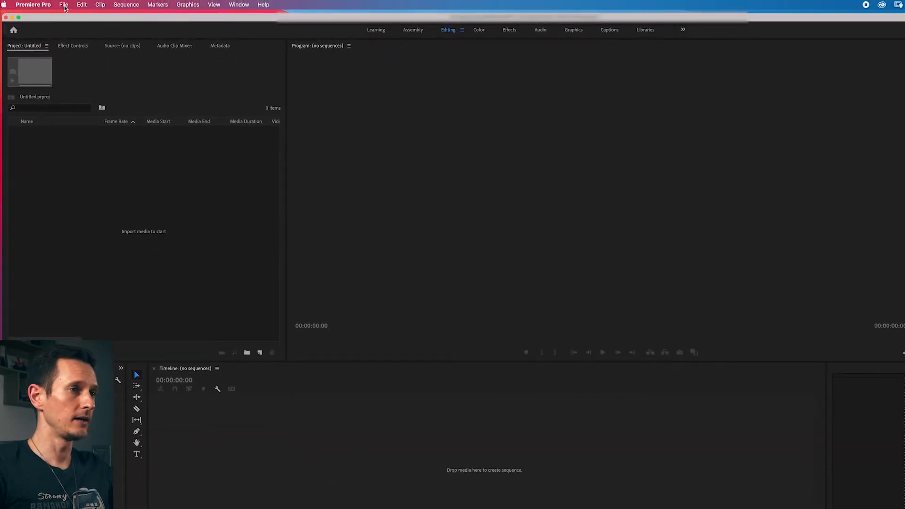
pyautogui.click(63, 5)
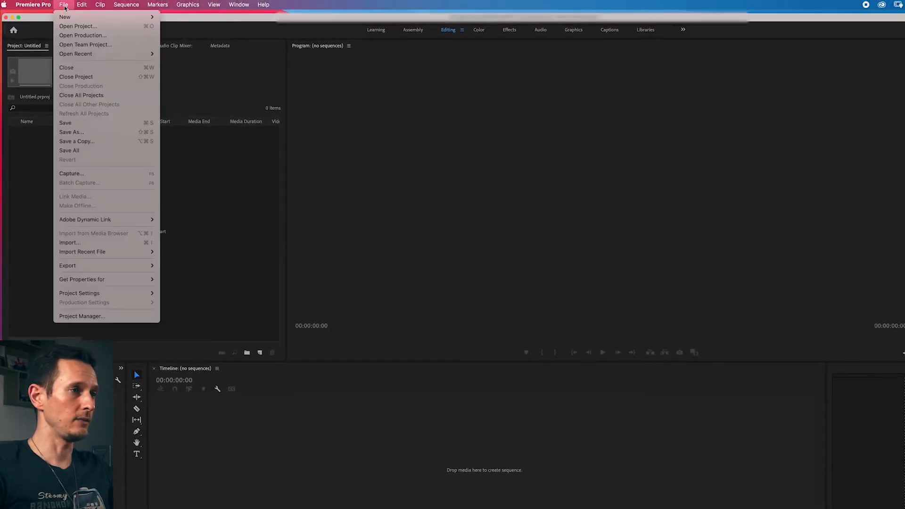
pyautogui.click(127, 243)
pyautogui.click(418, 94)
# - Arrange the editor and Finder windows side by side and import the folder's three MP4 clips into the project
pyautogui.moveTo(524, 125); pyautogui.dragTo(499, 92)
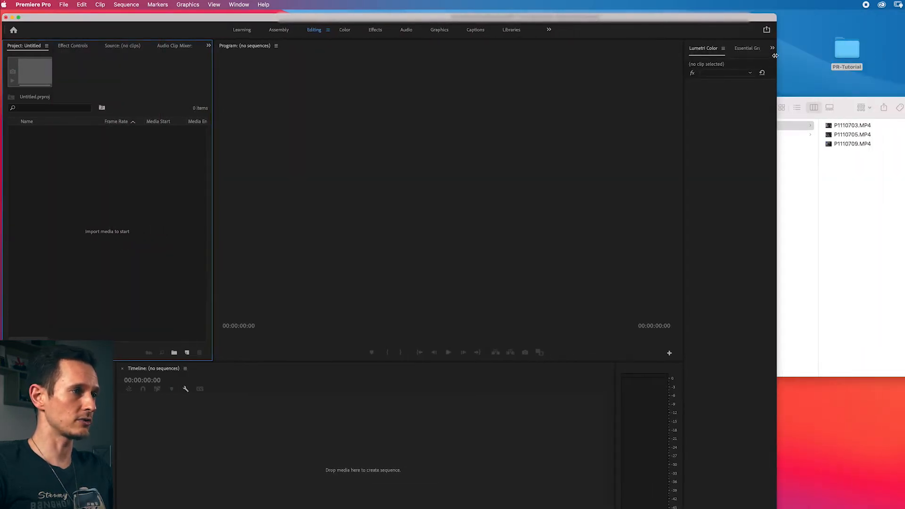
pyautogui.moveTo(778, 55); pyautogui.dragTo(763, 55)
pyautogui.moveTo(843, 101); pyautogui.dragTo(767, 88)
pyautogui.moveTo(778, 162); pyautogui.dragTo(68, 149)
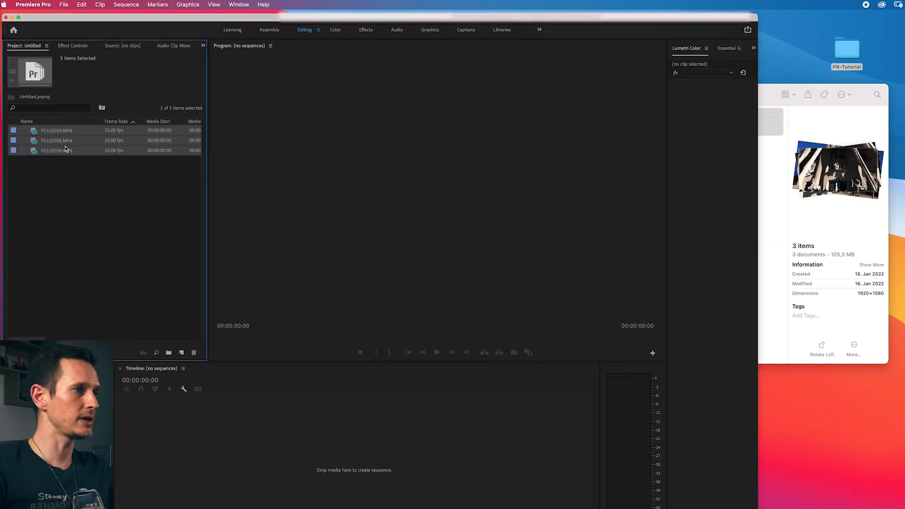
pyautogui.click(85, 188)
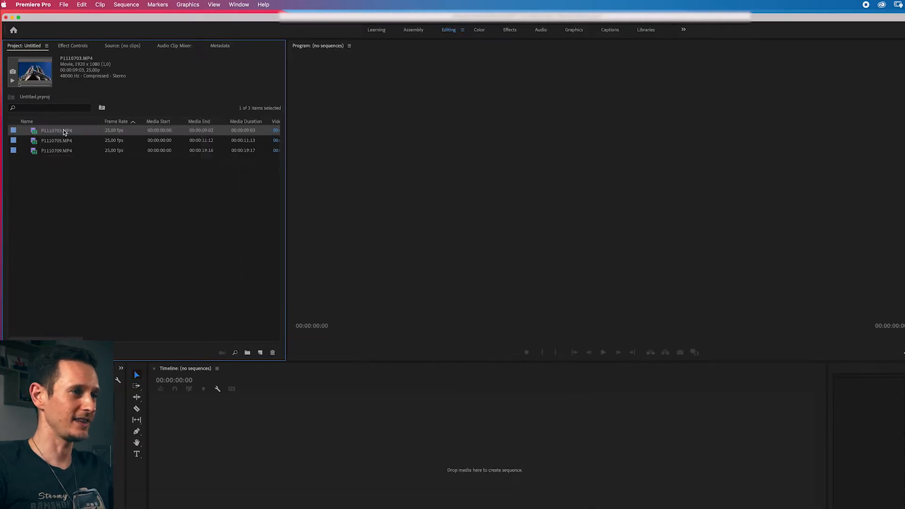
# - Create a sequence in the timeline from the three imported clips P1110703, P1110705 and P1110709
pyautogui.click(48, 149)
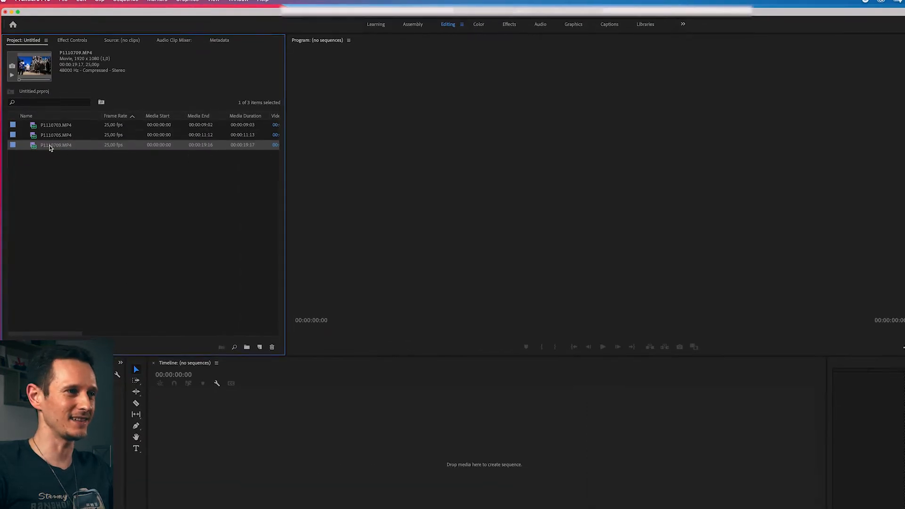
pyautogui.click(55, 117)
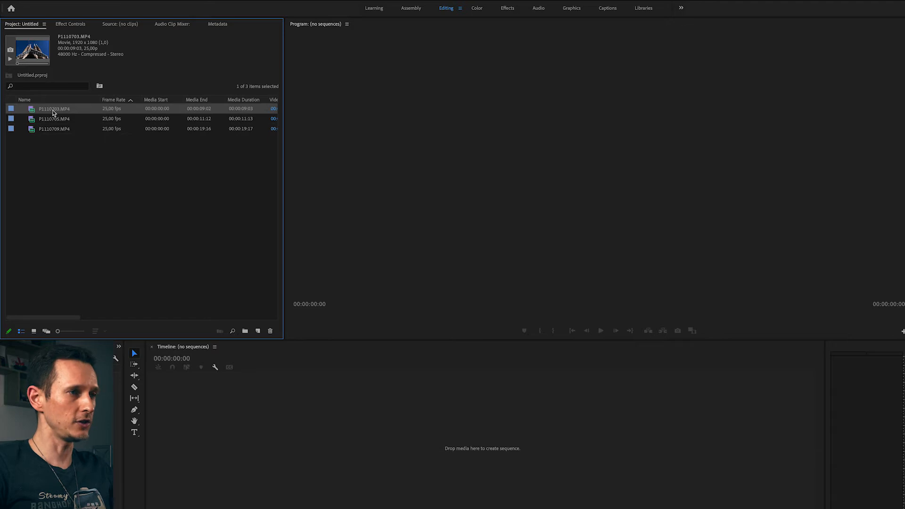
pyautogui.keyDown('shift'); pyautogui.click(51, 130); pyautogui.keyUp('shift')
pyautogui.moveTo(56, 117); pyautogui.dragTo(443, 426)
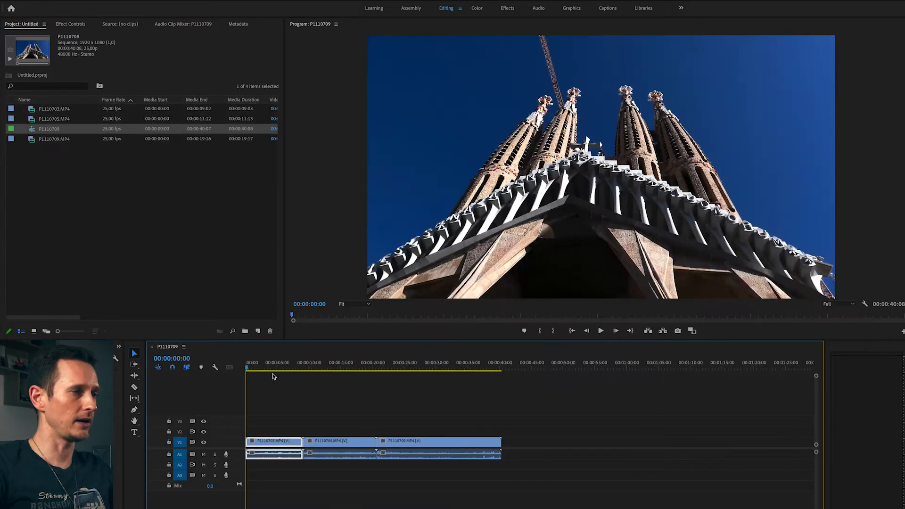
# - Scrub through the new sequence and play it back for review
pyautogui.moveTo(252, 367); pyautogui.dragTo(279, 379)
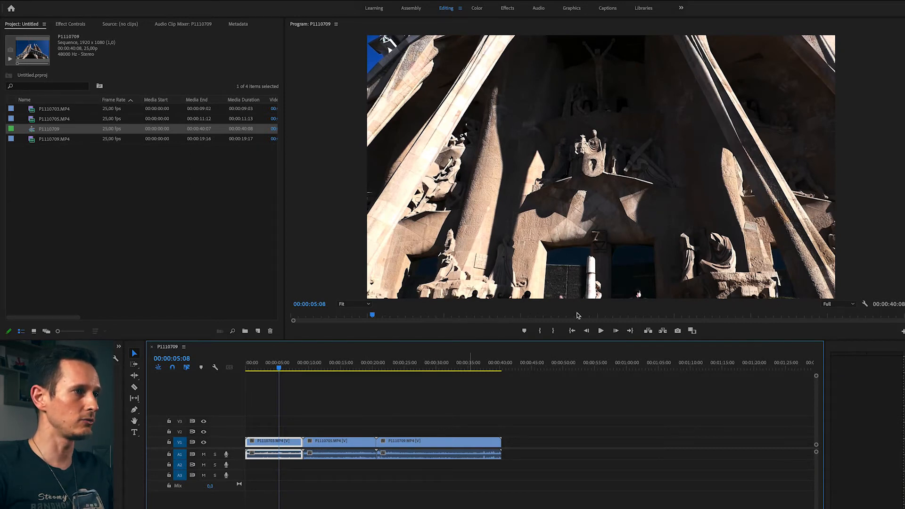
pyautogui.click(787, 314)
pyautogui.press('space')
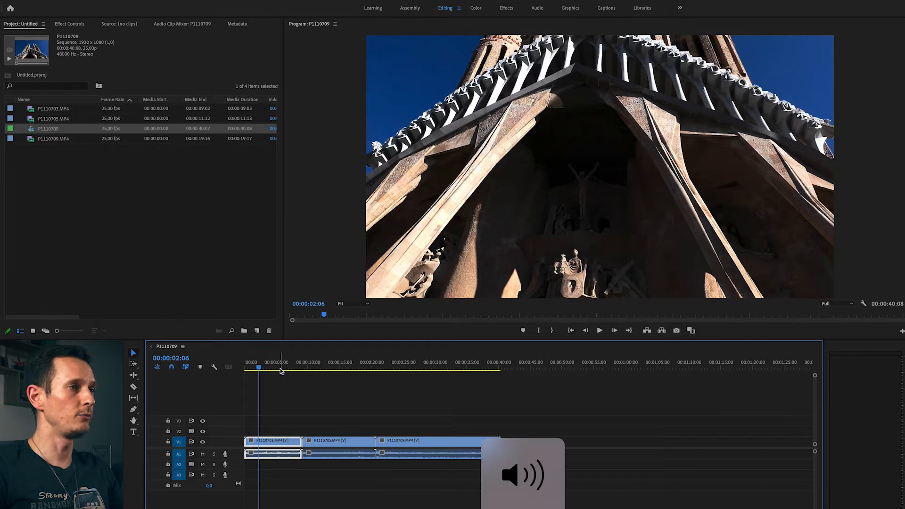
# - Delete all the clips from the sequence timeline
pyautogui.moveTo(455, 414); pyautogui.dragTo(264, 486)
pyautogui.press('Delete')
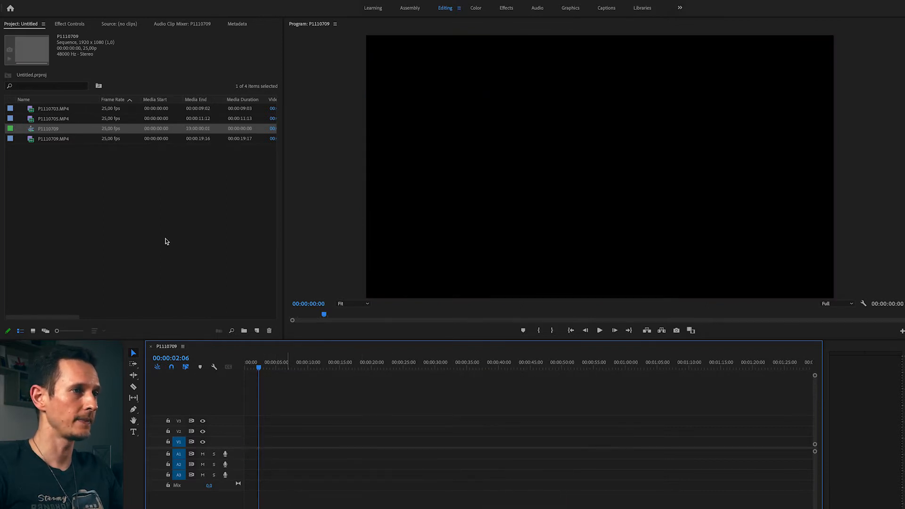
# - Open P1110703.MP4 in the source monitor and mark in at 00:00:05:11 and out at 00:00:07:10
pyautogui.click(32, 111)
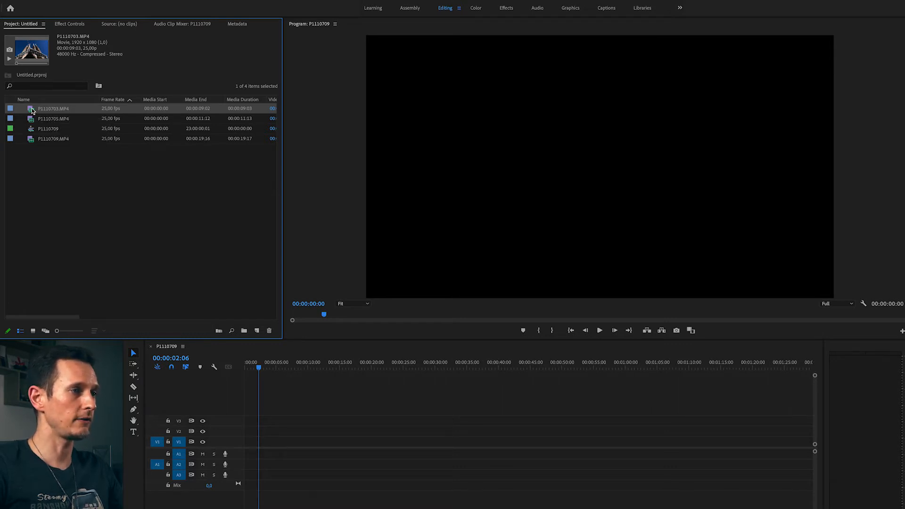
pyautogui.moveTo(223, 235); pyautogui.dragTo(28, 152)
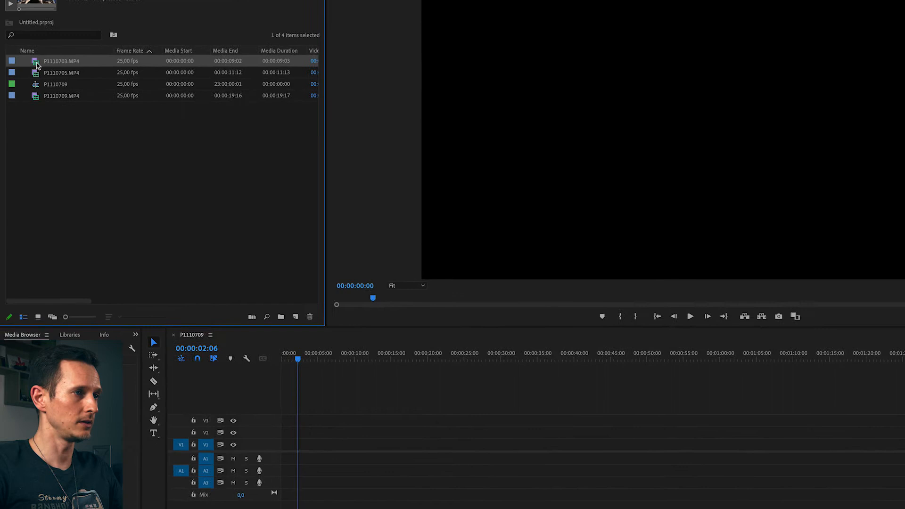
pyautogui.doubleClick(33, 108)
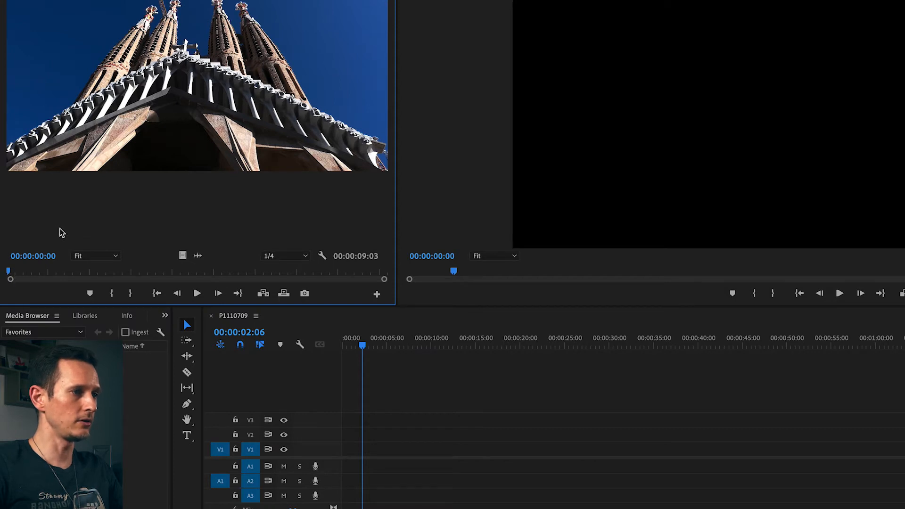
pyautogui.moveTo(11, 275); pyautogui.dragTo(231, 269)
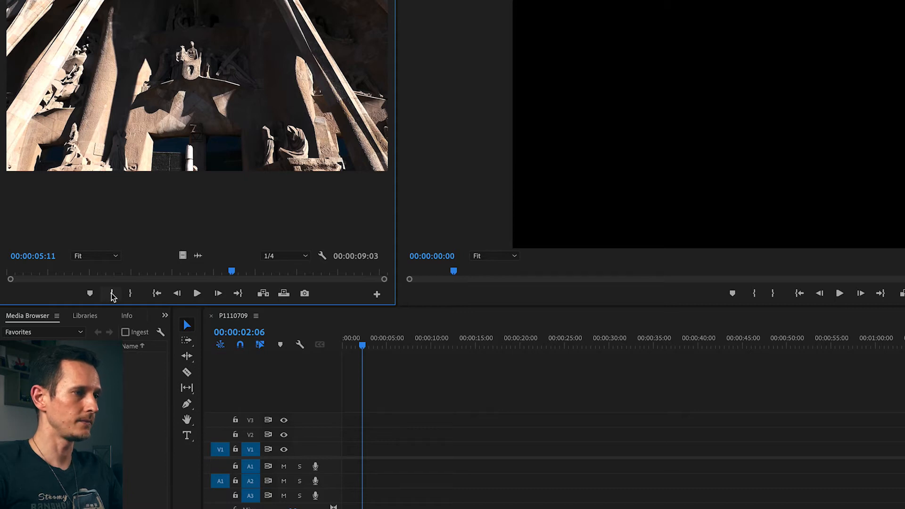
pyautogui.click(112, 294)
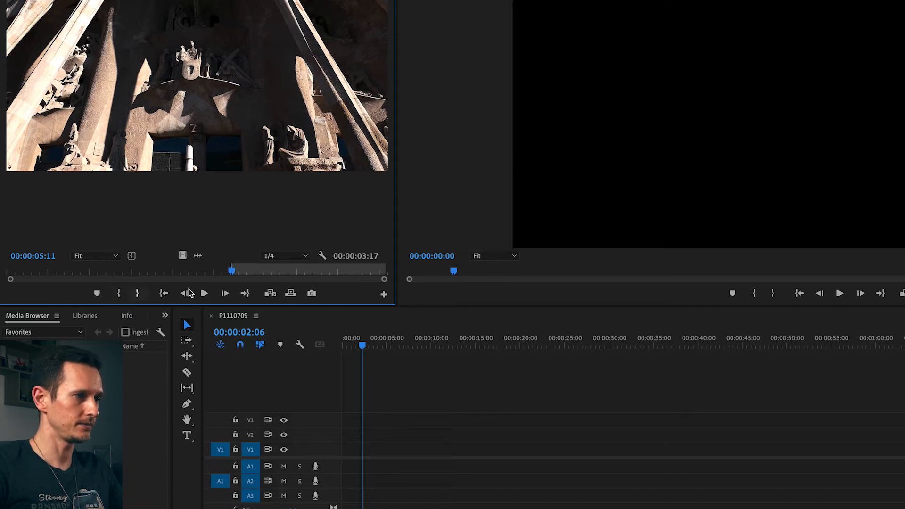
pyautogui.moveTo(231, 271); pyautogui.dragTo(312, 271)
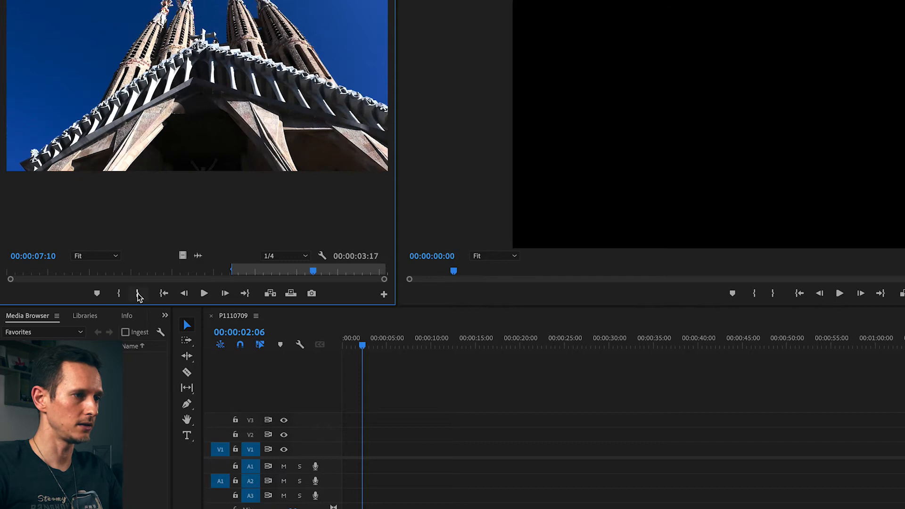
pyautogui.click(138, 294)
pyautogui.moveTo(311, 272); pyautogui.dragTo(344, 271)
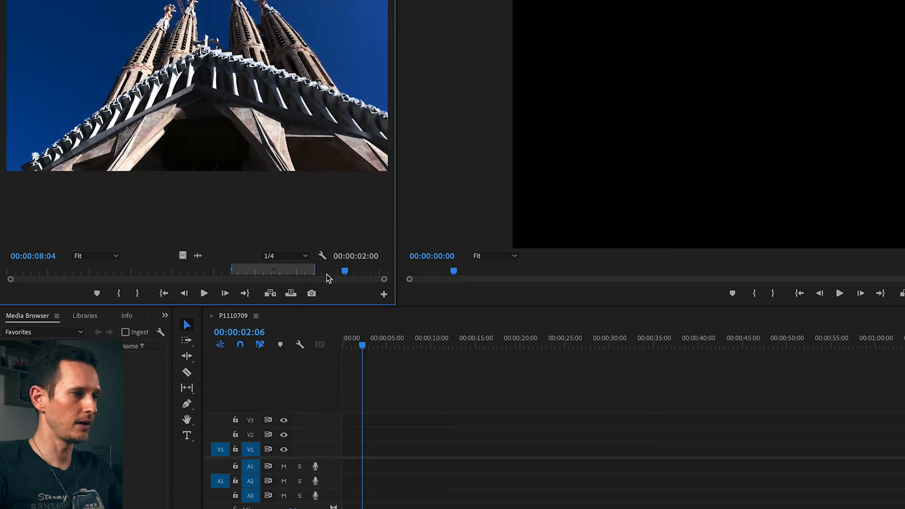
# - Insert the marked section of P1110703.MP4 into the sequence and move it to the start of the timeline
pyautogui.click(270, 294)
pyautogui.moveTo(381, 348)
pyautogui.mouseDown()
pyautogui.moveTo(365, 346)
pyautogui.moveTo(377, 347)
pyautogui.mouseUp()
pyautogui.moveTo(370, 449); pyautogui.dragTo(338, 450)
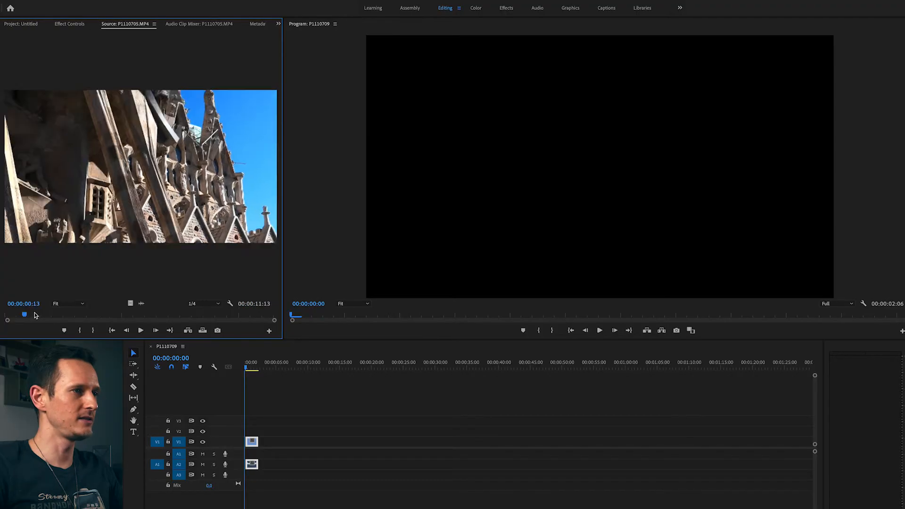
# - Mark a section of P1110705.MP4 lasting 00:00:01:22 and place it directly after the first clip in the sequence
pyautogui.moveTo(36, 316); pyautogui.dragTo(152, 314)
pyautogui.click(79, 330)
pyautogui.click(99, 332)
pyautogui.press('.')
pyautogui.click(28, 24)
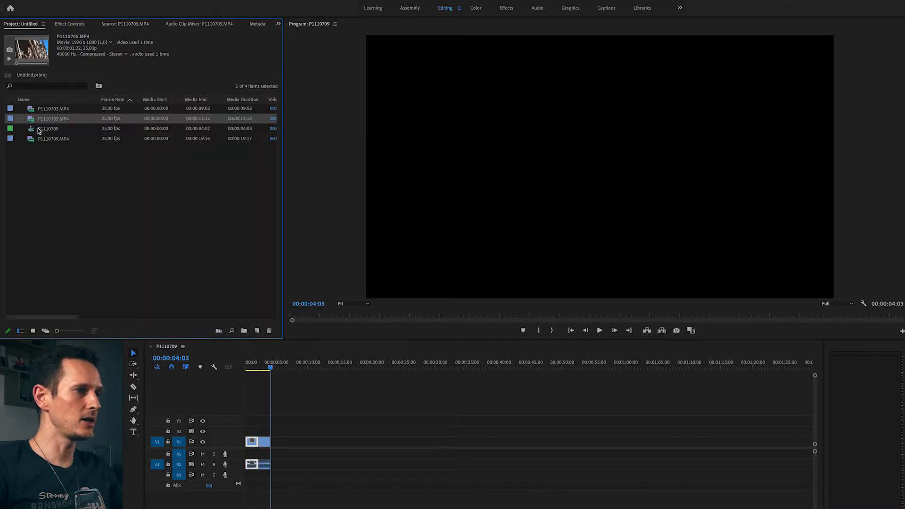
# - Play the sequence from its start to check the first two clips together
pyautogui.click(247, 365)
pyautogui.press('space')
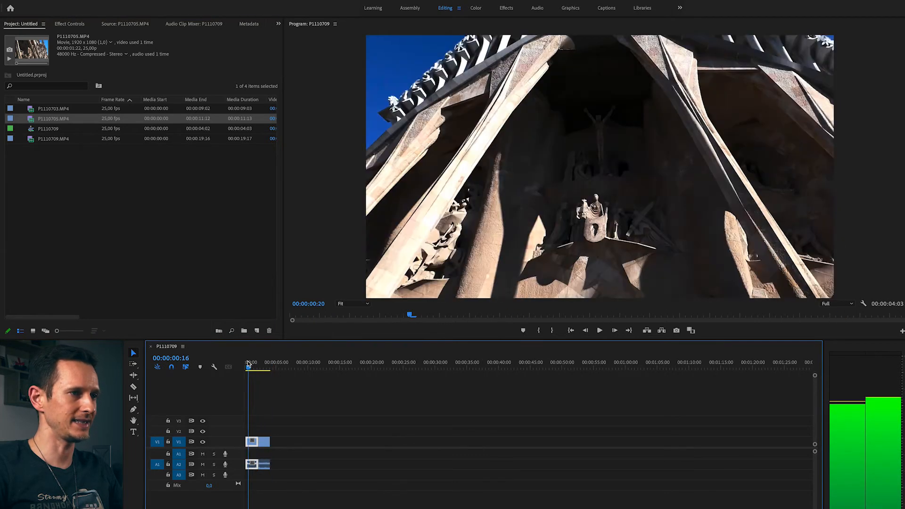
pyautogui.moveTo(257, 363)
pyautogui.mouseDown()
pyautogui.moveTo(246, 363)
pyautogui.moveTo(259, 363)
pyautogui.mouseUp()
pyautogui.click(251, 364)
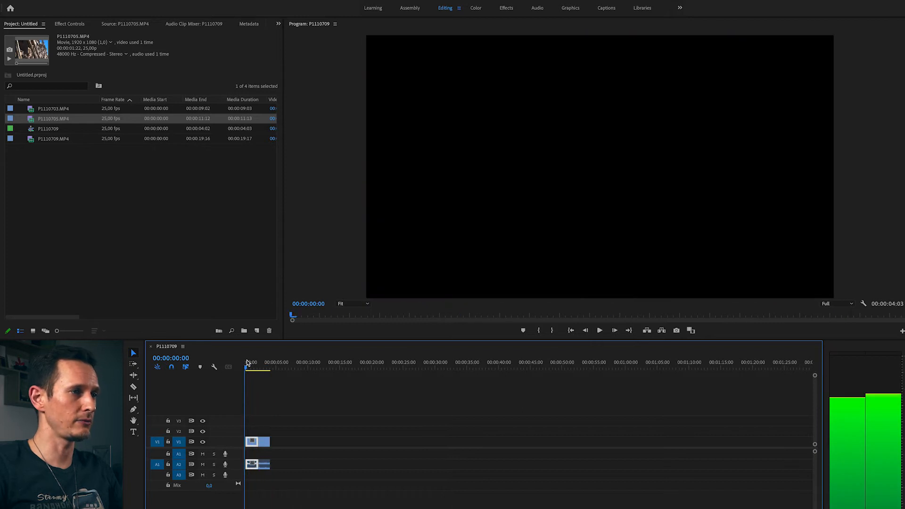
# - Open P1110709.MP4, mark a section lasting 00:00:02:08 with its out point at 00:00:15:24, and append it to the sequence
pyautogui.doubleClick(27, 139)
pyautogui.moveTo(67, 314); pyautogui.dragTo(223, 314)
pyautogui.click(80, 331)
pyautogui.press('o')
pyautogui.press('End')
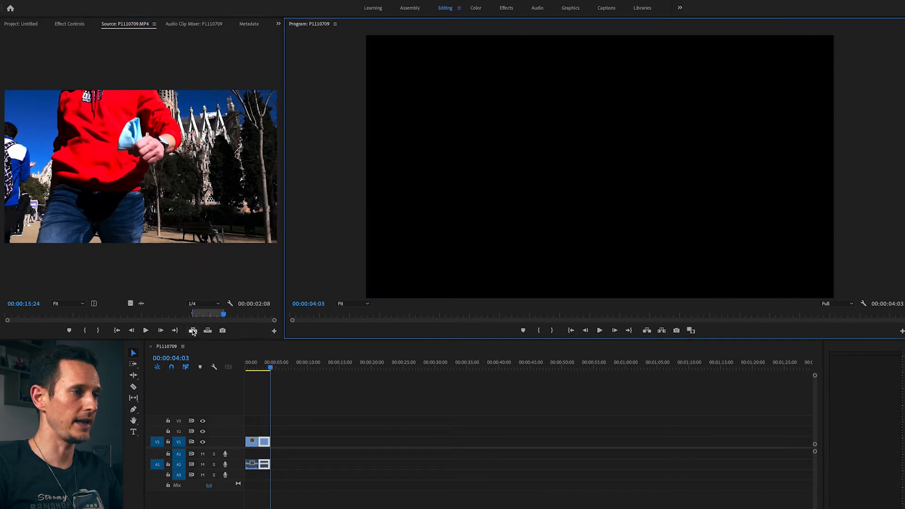
pyautogui.press('.')
# - Play the three-clip sequence from the beginning to review the cut
pyautogui.moveTo(290, 364); pyautogui.dragTo(241, 360)
pyautogui.press('space')
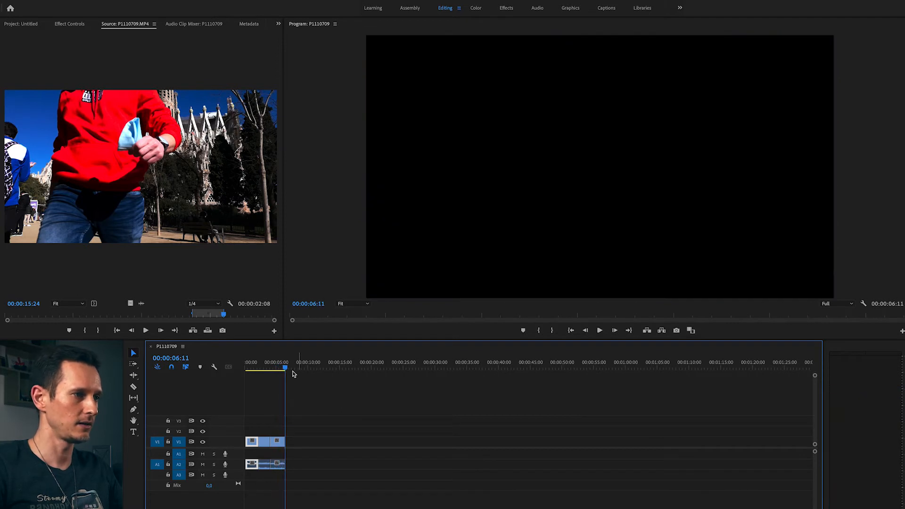
# - Review the three source clips in the project and reopen P1110703.MP4 to examine its marked in and out range
pyautogui.click(21, 25)
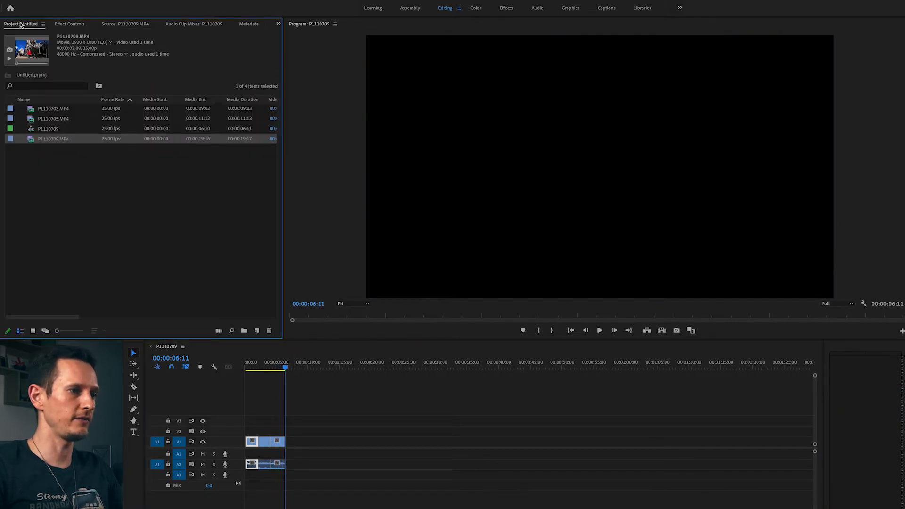
pyautogui.click(37, 109)
pyautogui.click(31, 120)
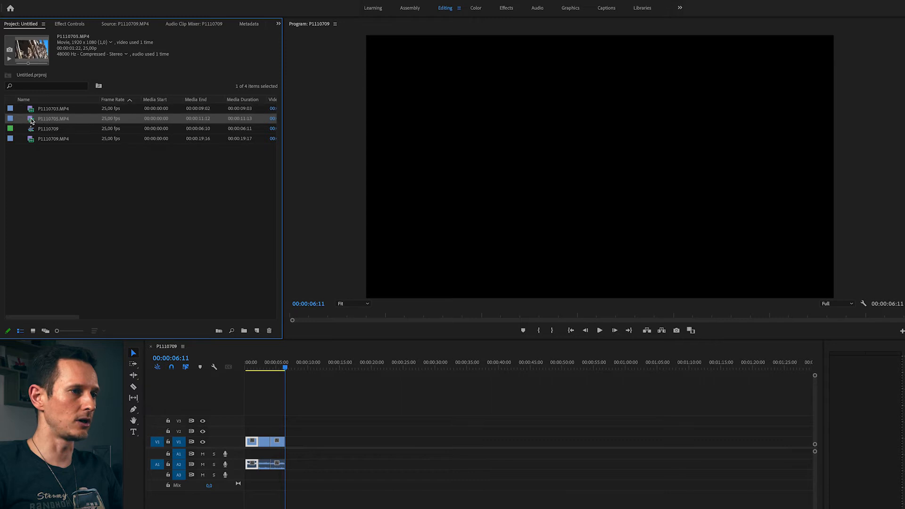
pyautogui.click(34, 141)
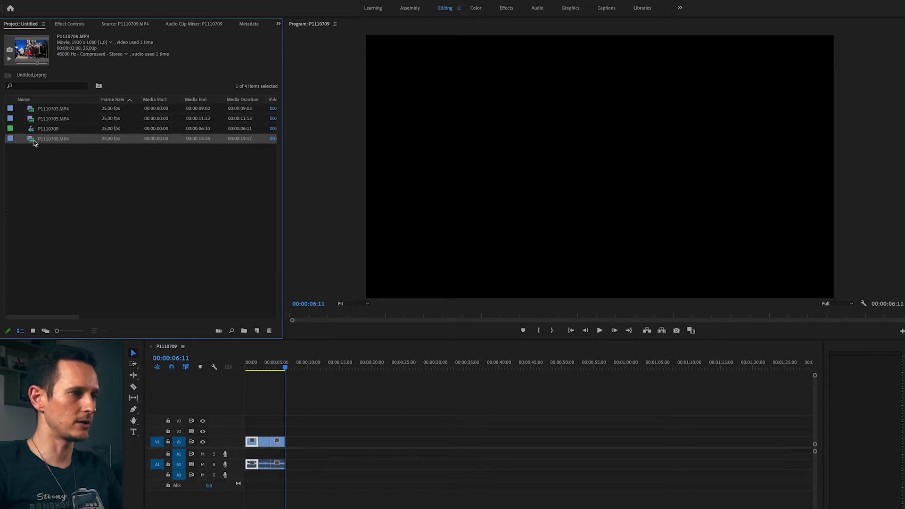
pyautogui.click(44, 109)
pyautogui.click(140, 206)
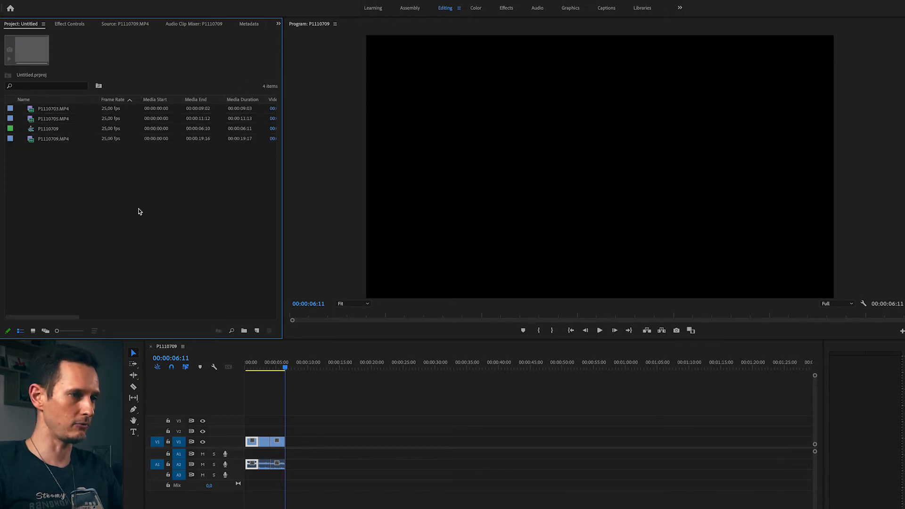
pyautogui.click(276, 367)
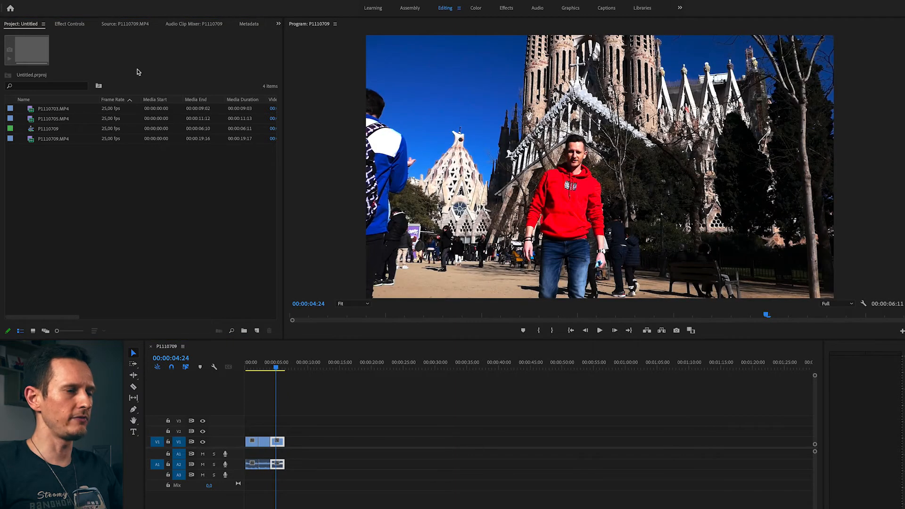
pyautogui.doubleClick(34, 109)
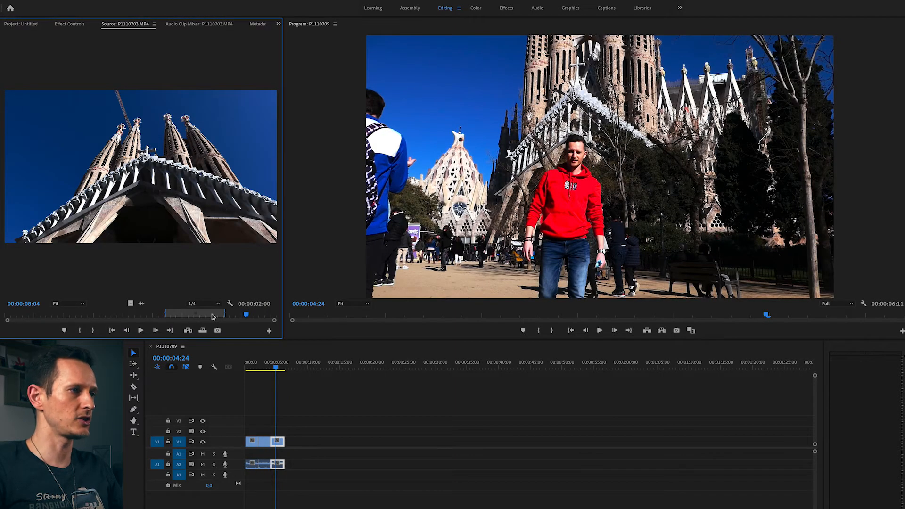
# - Skim P1110703.MP4 from its marked in point towards its out point in the source view
pyautogui.moveTo(165, 314)
pyautogui.mouseDown()
pyautogui.moveTo(212, 315)
pyautogui.moveTo(170, 315)
pyautogui.mouseUp()
pyautogui.click(221, 315)
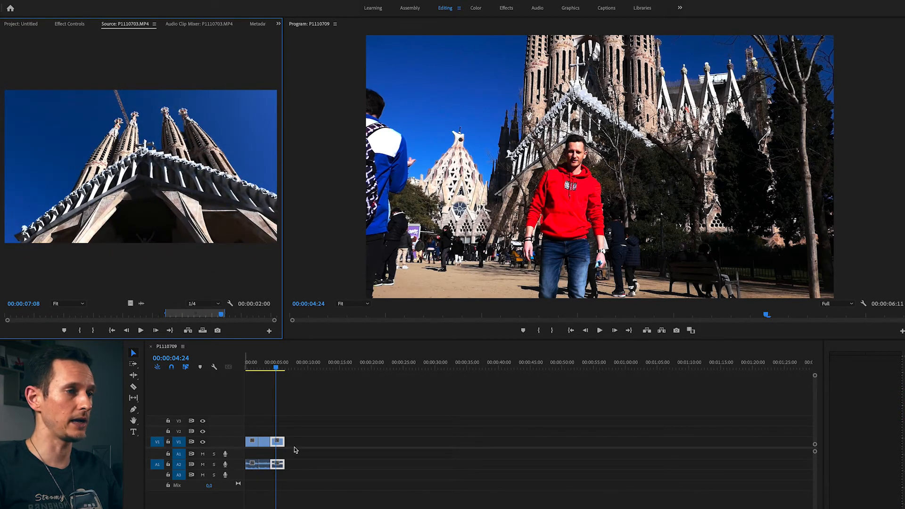
# - Place another copy of P1110709.MP4 in the sequence, leaving a gap after the three assembled clips, and preview it
pyautogui.moveTo(283, 369); pyautogui.dragTo(293, 368)
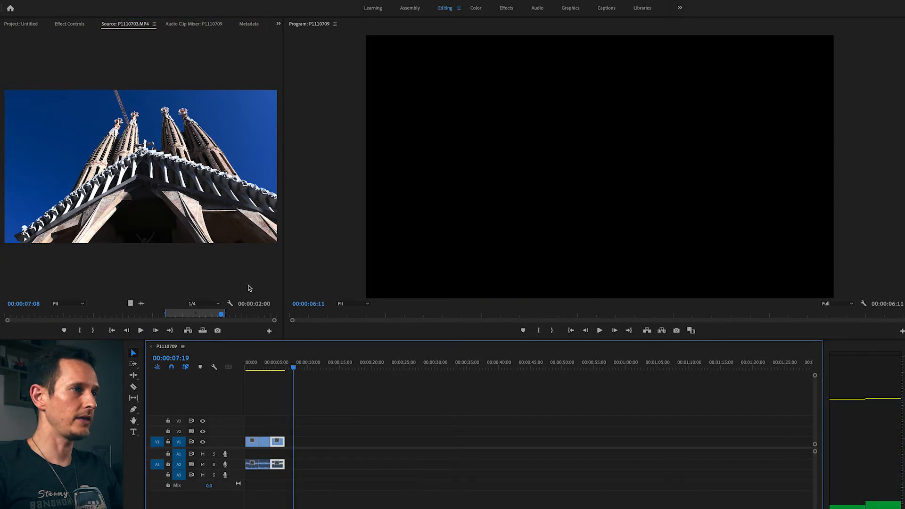
pyautogui.click(20, 23)
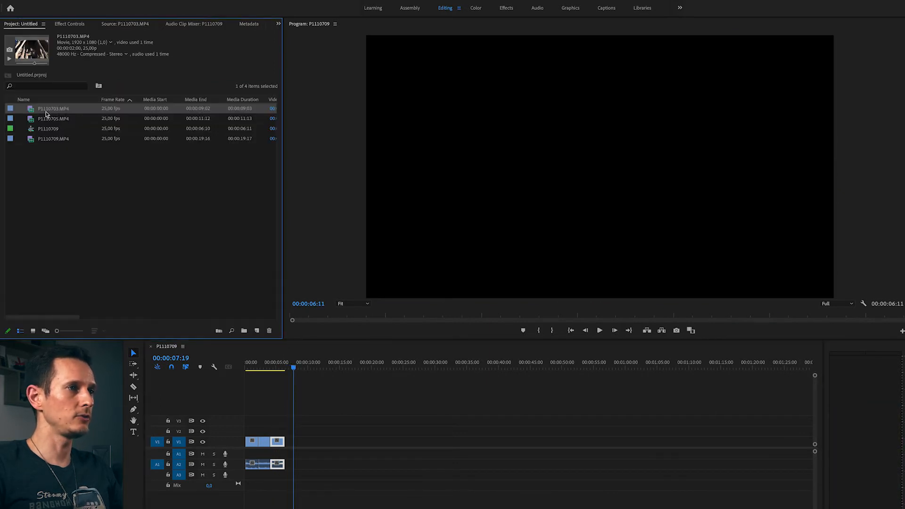
pyautogui.click(33, 139)
pyautogui.moveTo(75, 173); pyautogui.dragTo(307, 446)
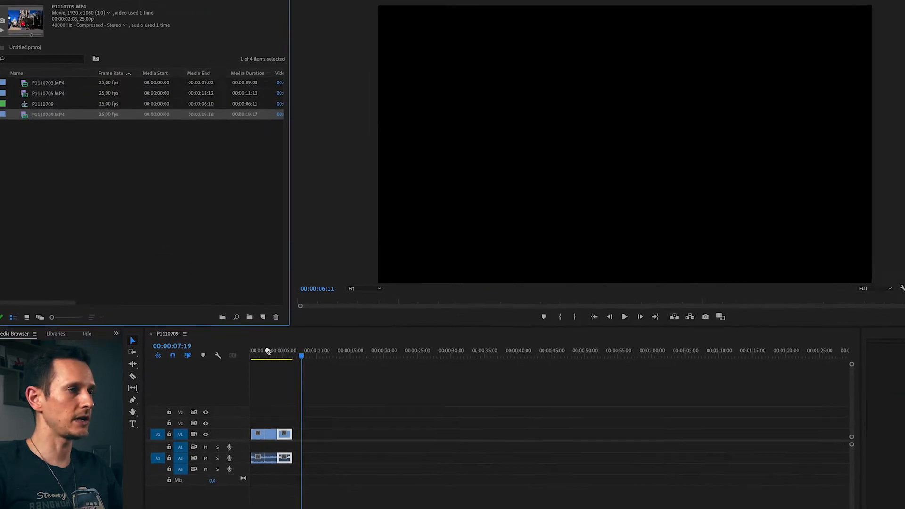
pyautogui.moveTo(397, 370); pyautogui.dragTo(404, 369)
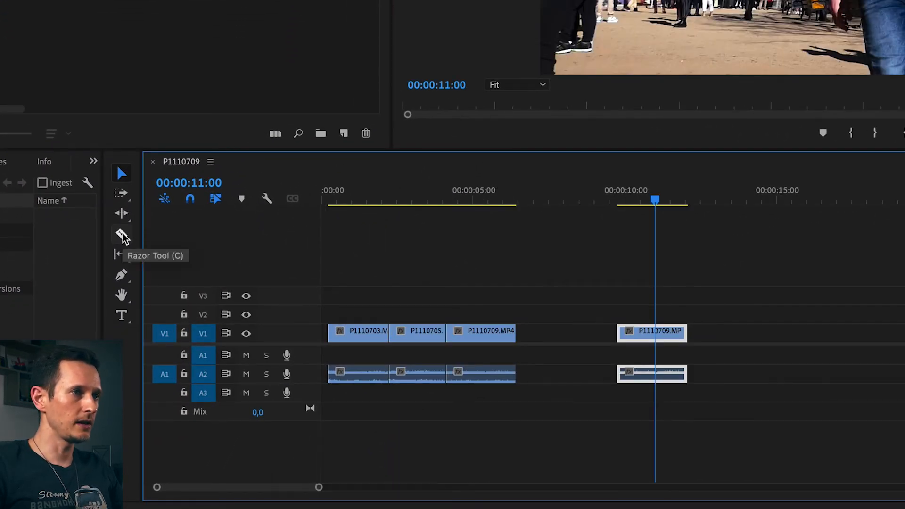
# - Cut the separate P1110709.MP4 copy at two points with the Razor tool and delete its end and beginning pieces
pyautogui.click(122, 235)
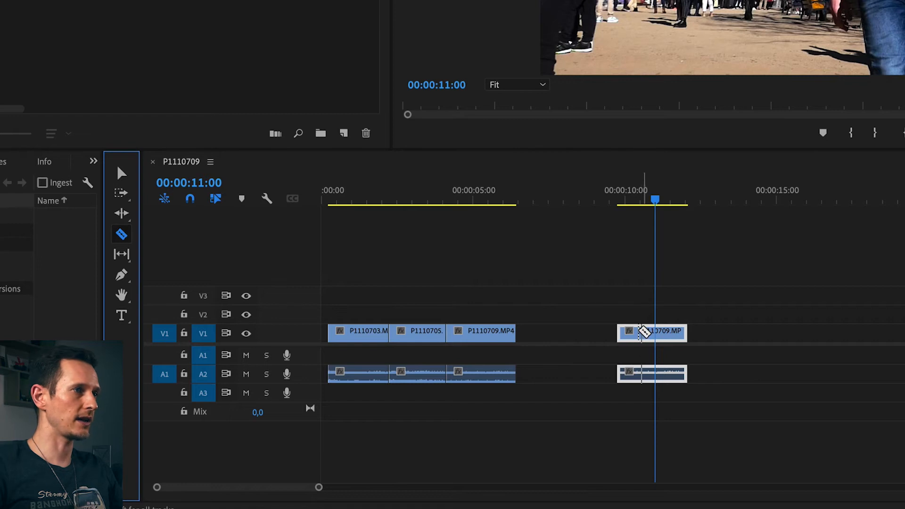
pyautogui.click(637, 332)
pyautogui.click(666, 332)
pyautogui.press('v')
pyautogui.click(675, 334)
pyautogui.press('Delete')
pyautogui.click(629, 335)
pyautogui.press('Delete')
# - Scrub through the short middle piece left from the separate P1110709.MP4 copy
pyautogui.moveTo(674, 199); pyautogui.dragTo(643, 201)
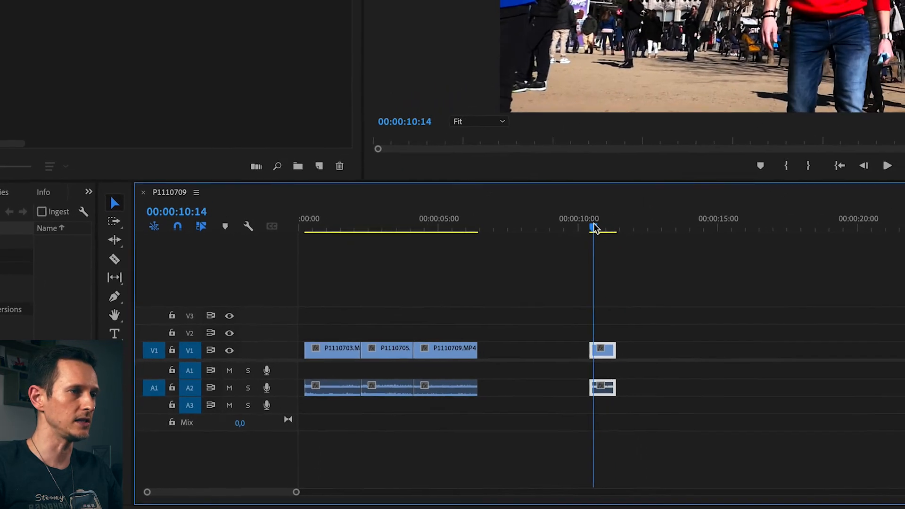
pyautogui.moveTo(594, 228); pyautogui.dragTo(604, 226)
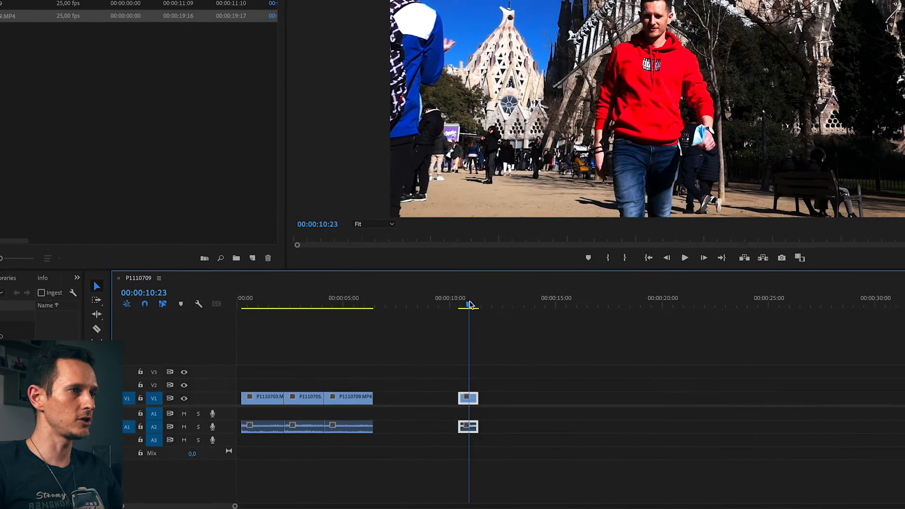
pyautogui.moveTo(470, 304)
pyautogui.mouseDown()
pyautogui.moveTo(453, 304)
pyautogui.moveTo(468, 304)
pyautogui.mouseUp()
pyautogui.moveTo(449, 408); pyautogui.dragTo(451, 407)
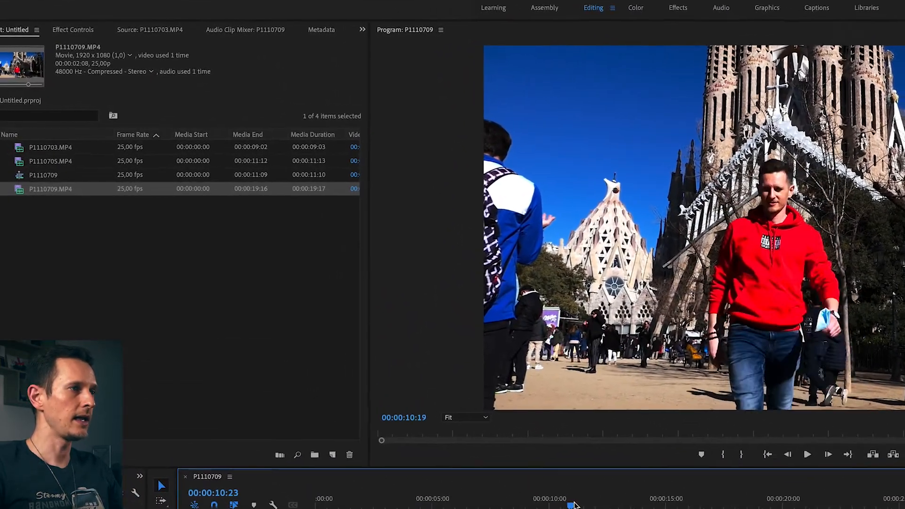
pyautogui.moveTo(574, 503); pyautogui.dragTo(565, 504)
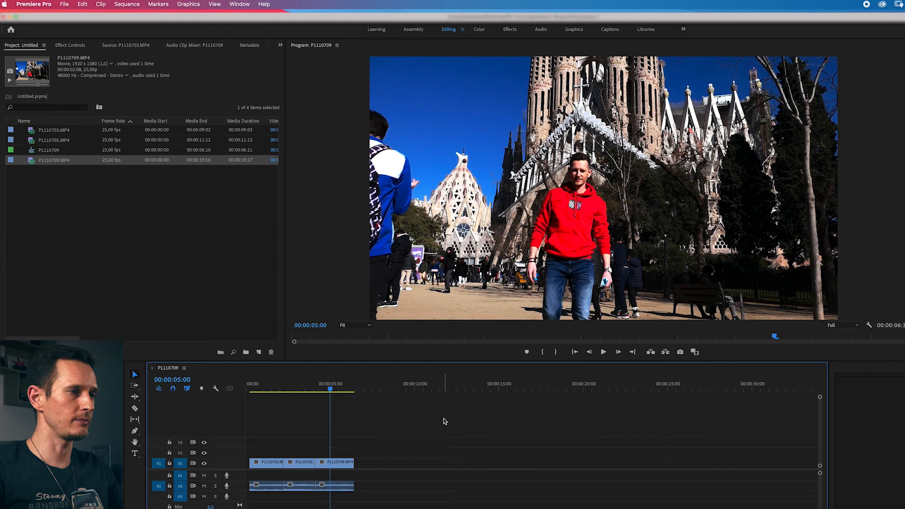
# - Save the project and open the media export settings for the three-clip sequence
pyautogui.press('super+s')
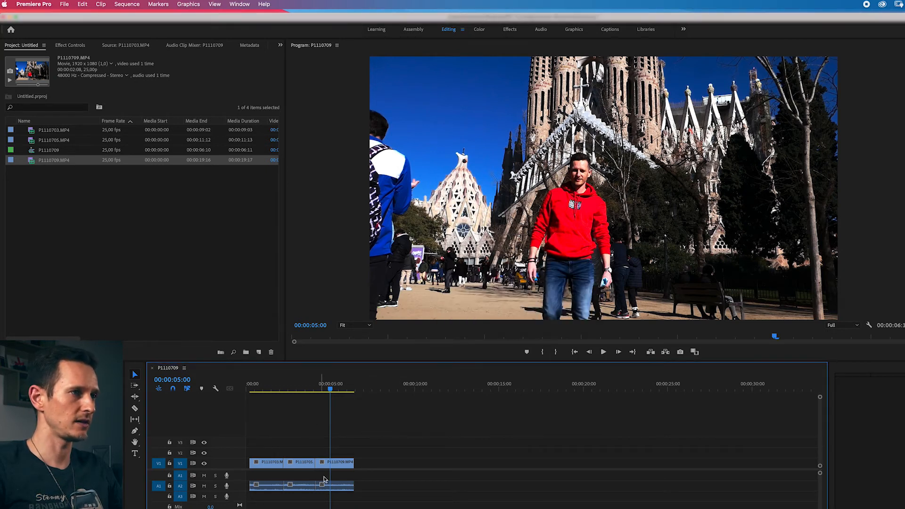
pyautogui.click(64, 4)
pyautogui.click(64, 5)
pyautogui.click(64, 5)
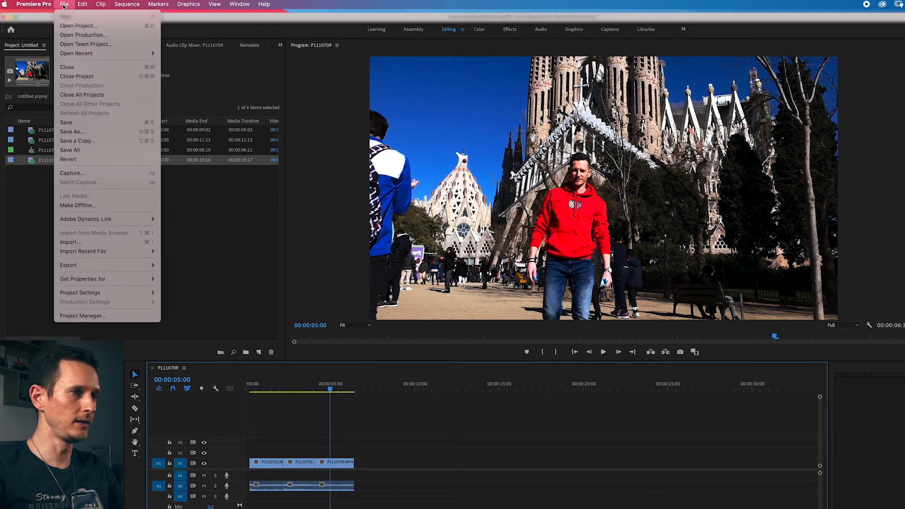
pyautogui.moveTo(86, 266)
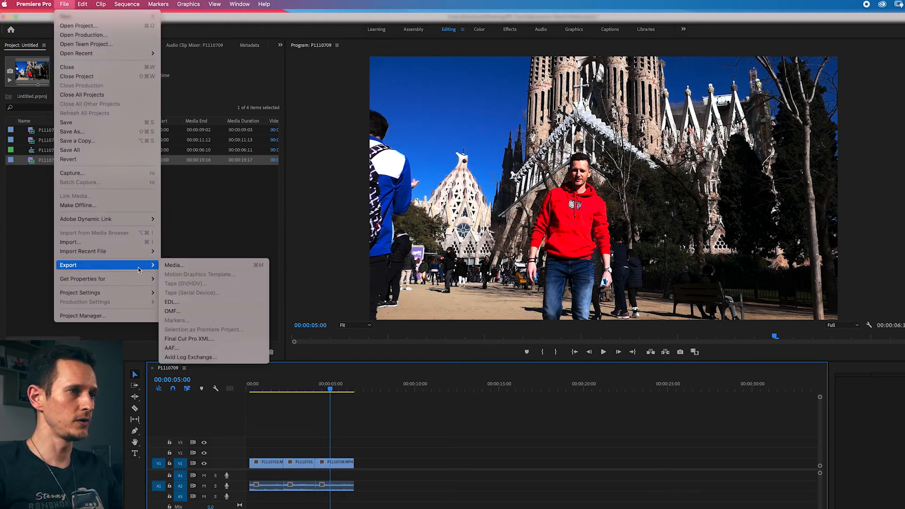
pyautogui.click(185, 266)
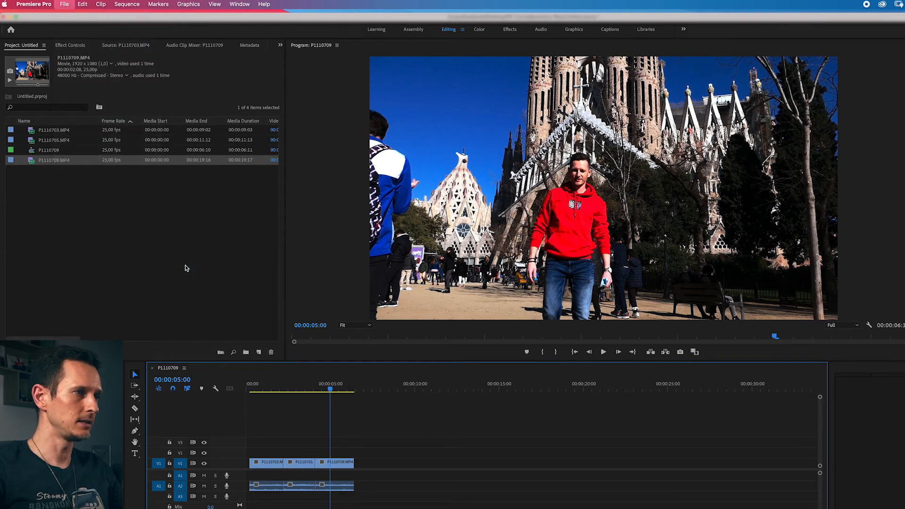
# - Set the export format to H.264 and choose the YouTube 1080p Full HD preset
pyautogui.moveTo(401, 85); pyautogui.dragTo(520, 71)
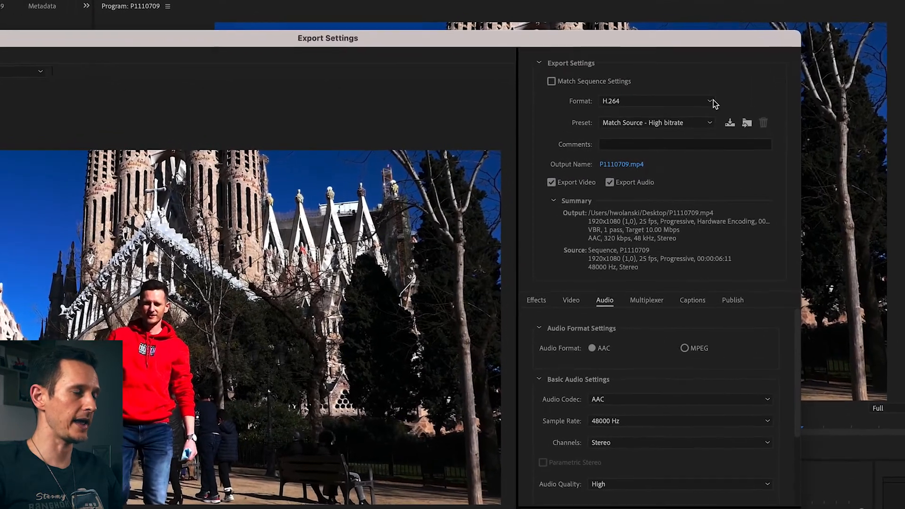
pyautogui.click(707, 103)
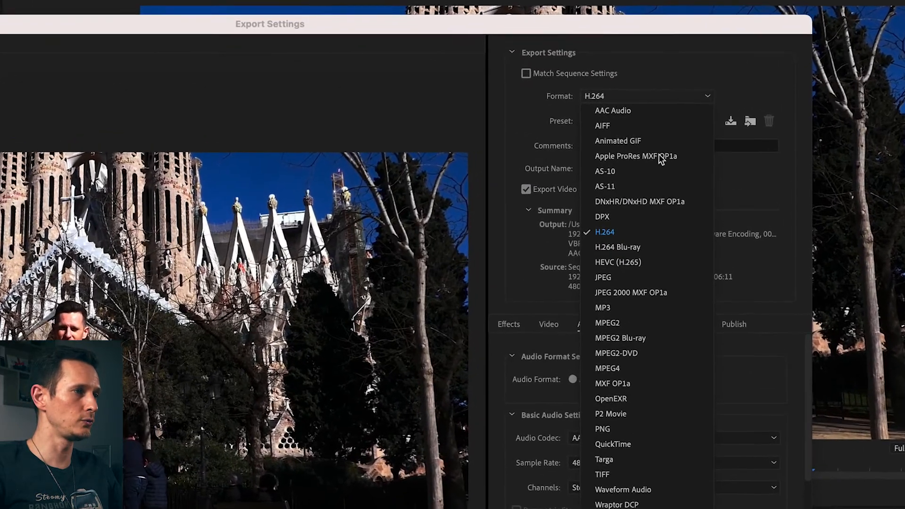
pyautogui.click(626, 238)
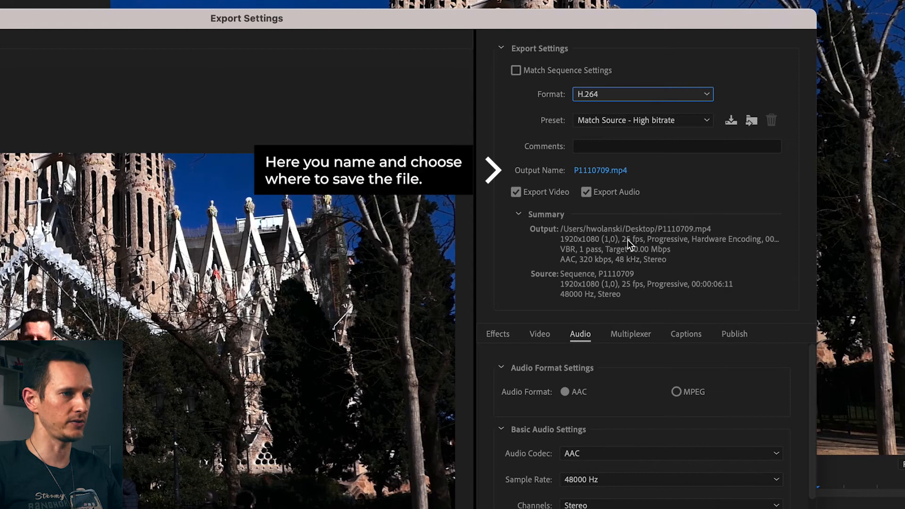
pyautogui.click(708, 121)
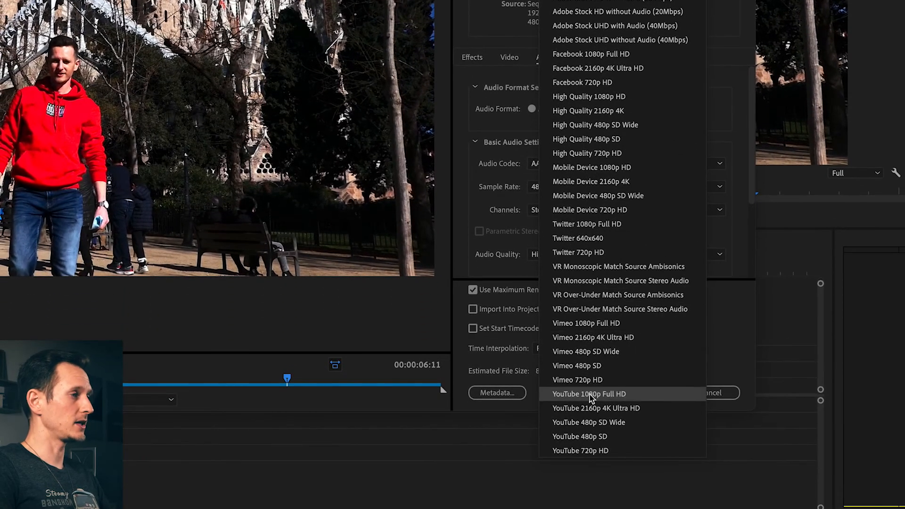
pyautogui.click(640, 395)
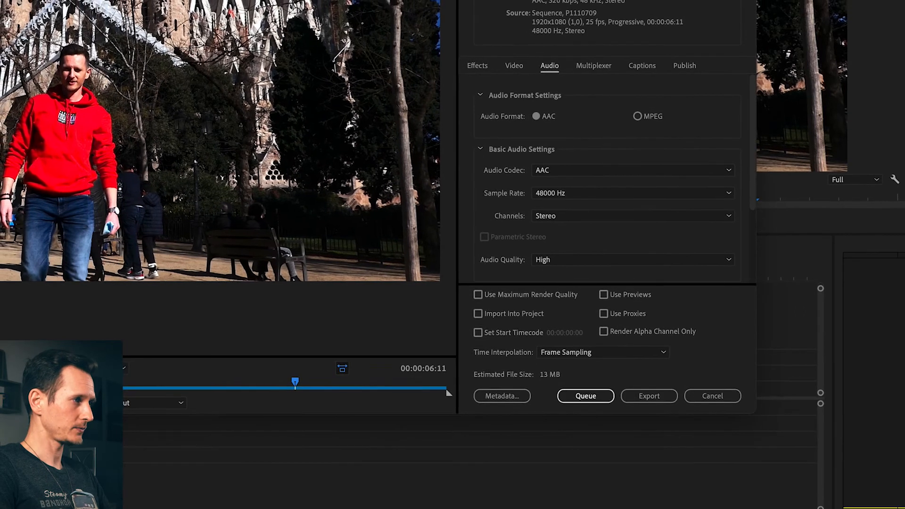
# - Enable Render at Maximum Depth and Use Maximum Render Quality for the video export, and check the bitrate settings
pyautogui.click(528, 85)
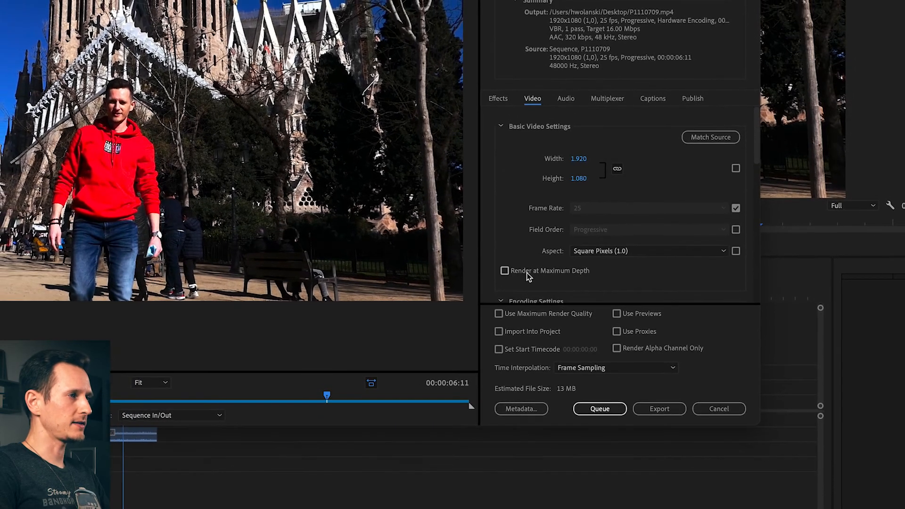
pyautogui.click(505, 271)
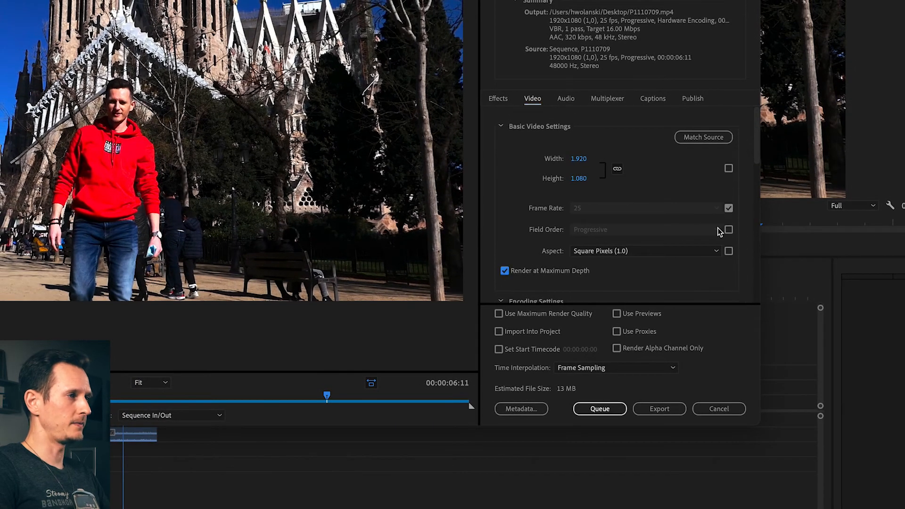
pyautogui.moveTo(756, 151); pyautogui.dragTo(747, 285)
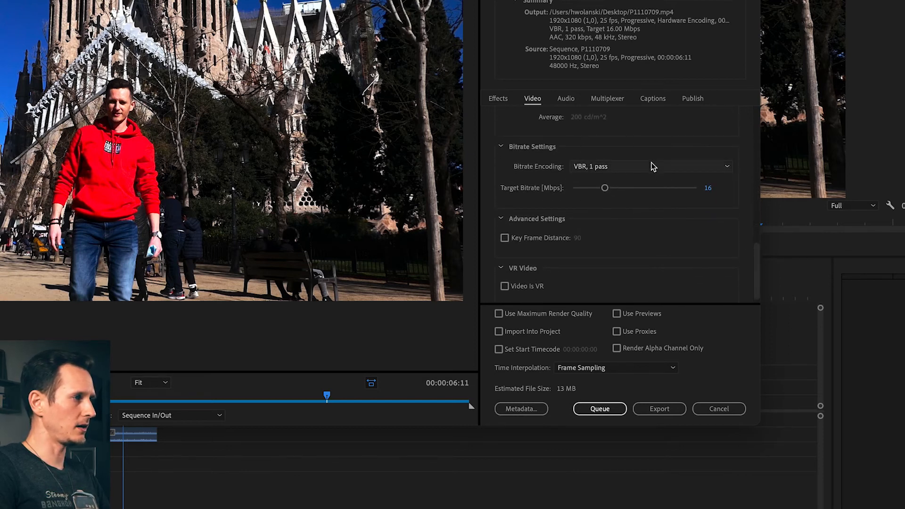
pyautogui.click(499, 314)
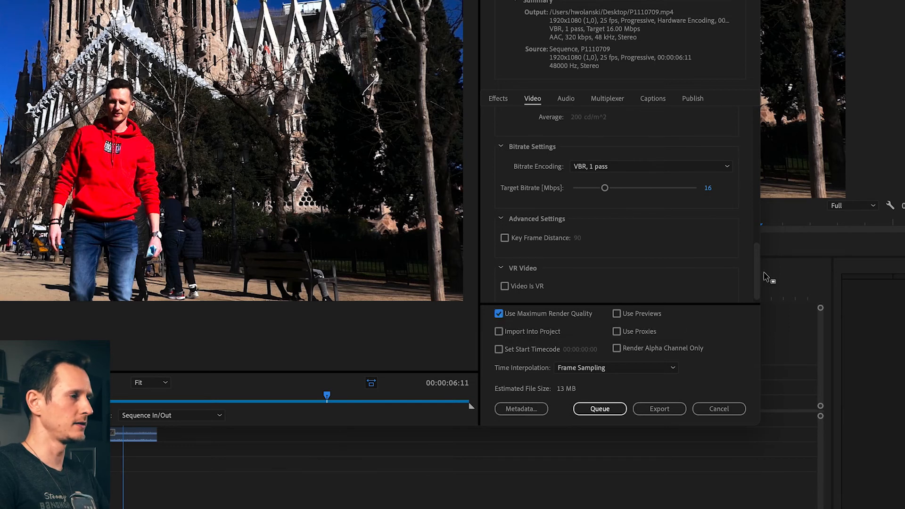
pyautogui.moveTo(756, 278); pyautogui.dragTo(756, 287)
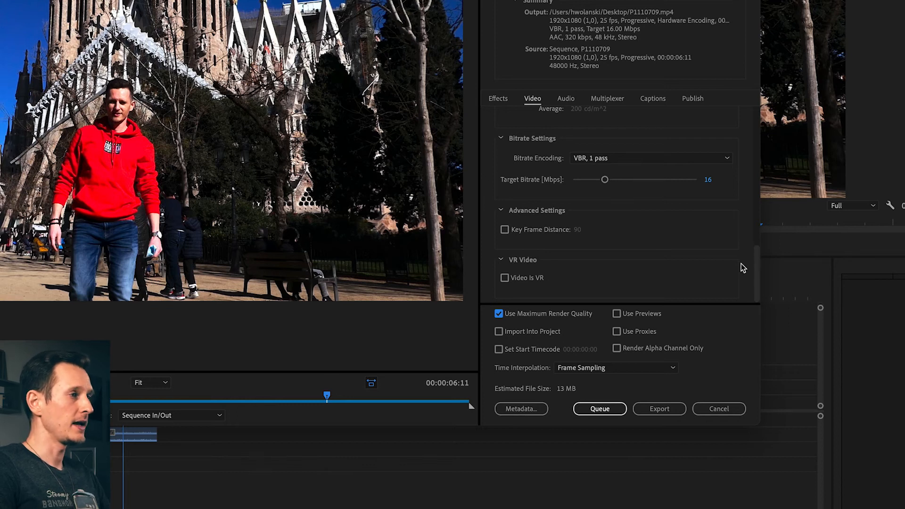
# - Review the audio export settings, including codec, sample rate, quality and bitrate
pyautogui.click(566, 101)
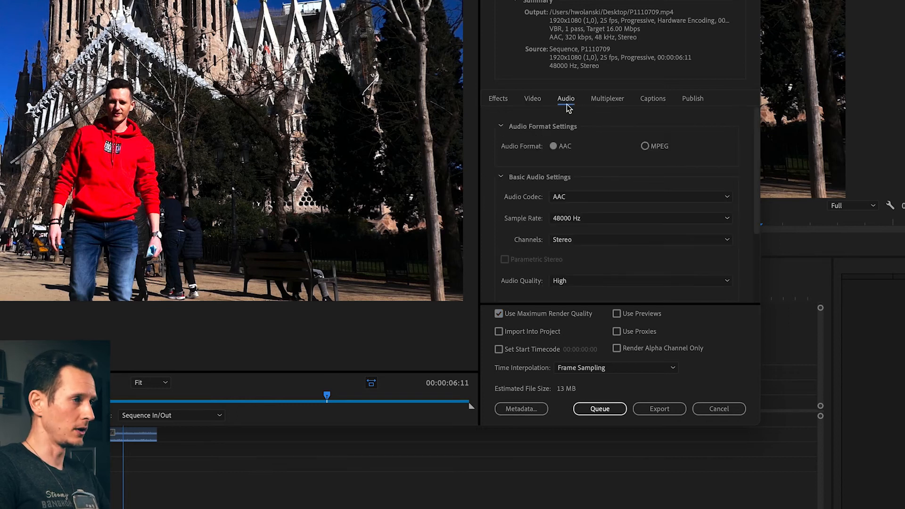
pyautogui.moveTo(756, 149); pyautogui.dragTo(755, 177)
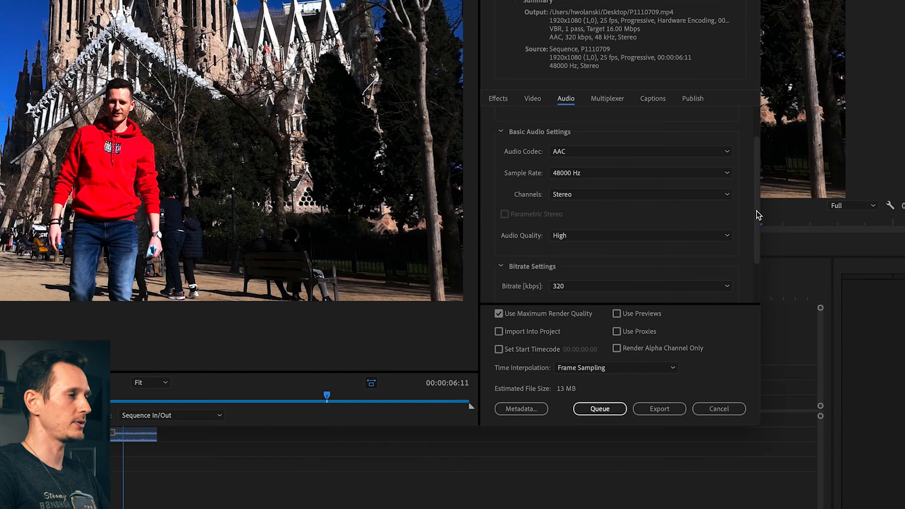
pyautogui.scroll(-2, 753, 233)
pyautogui.scroll(1, 737, 246)
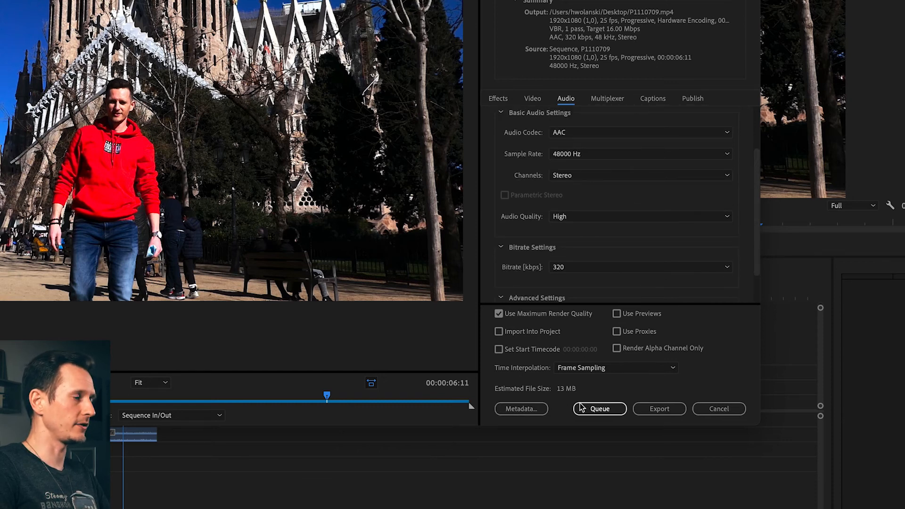
# - Export the sequence as final-video.mp4 in the premiere-files folder and clear the export event
pyautogui.click(534, 97)
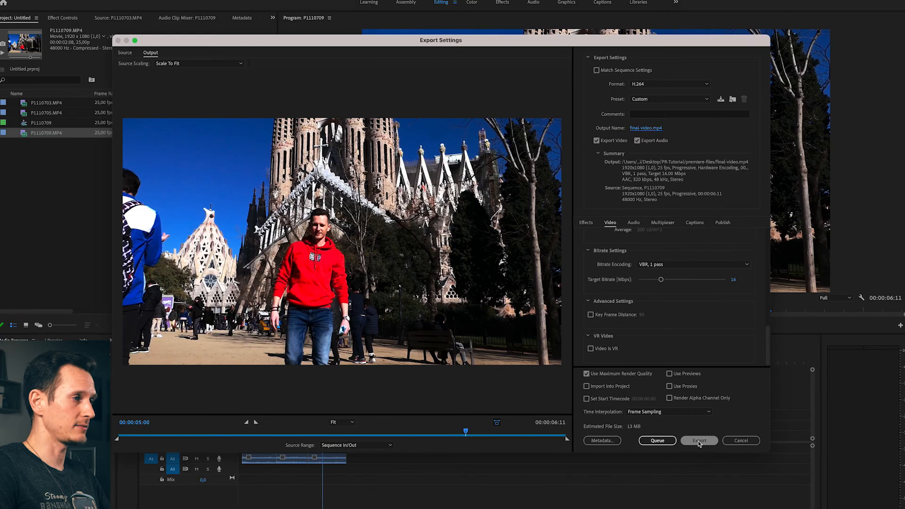
pyautogui.click(663, 412)
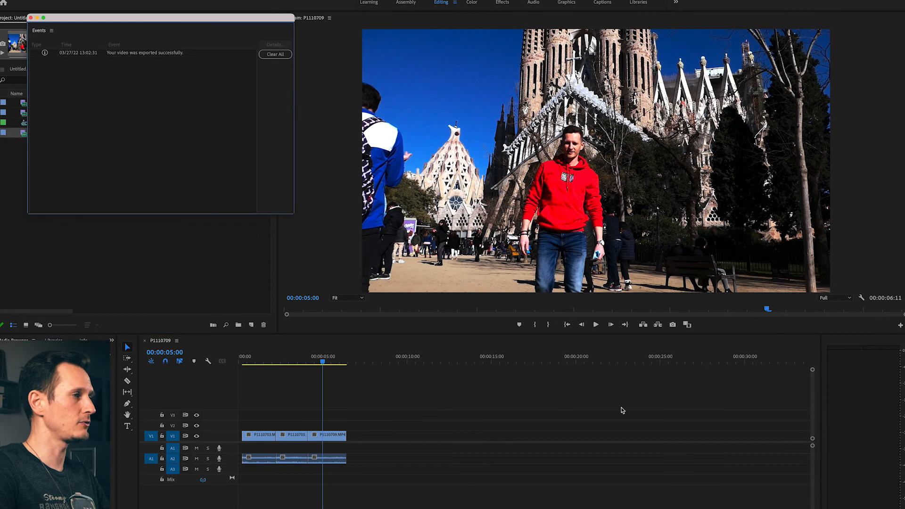
pyautogui.moveTo(96, 19); pyautogui.dragTo(104, 105)
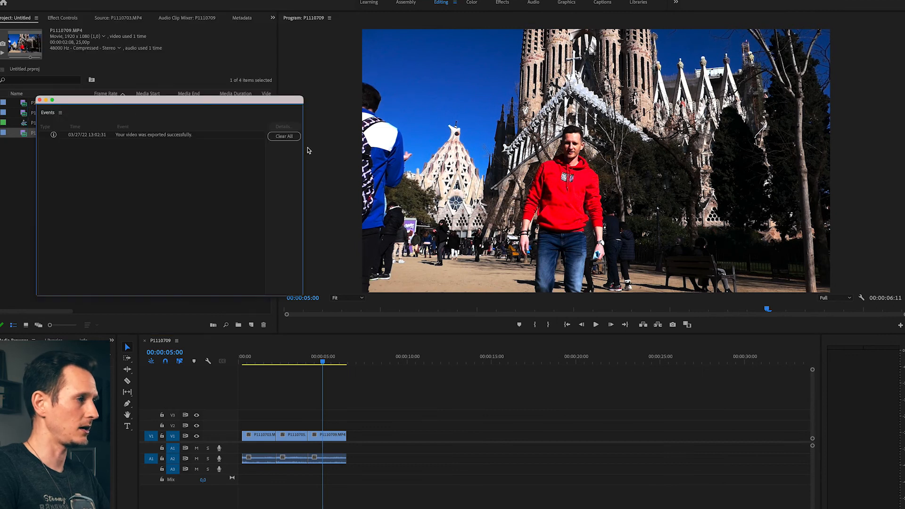
pyautogui.click(284, 137)
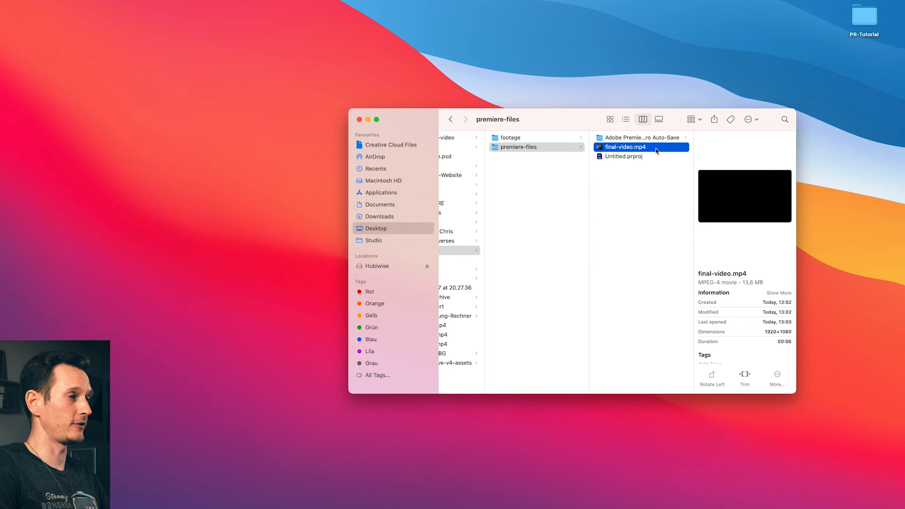
# - Open the exported final-video.mp4 from the premiere-files folder in the video player
pyautogui.doubleClick(654, 147)
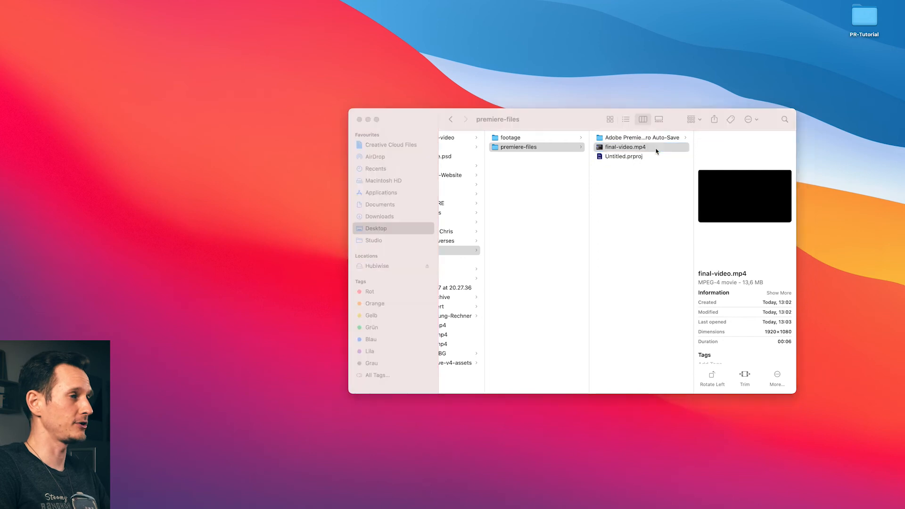
pyautogui.moveTo(575, 44); pyautogui.dragTo(599, 49)
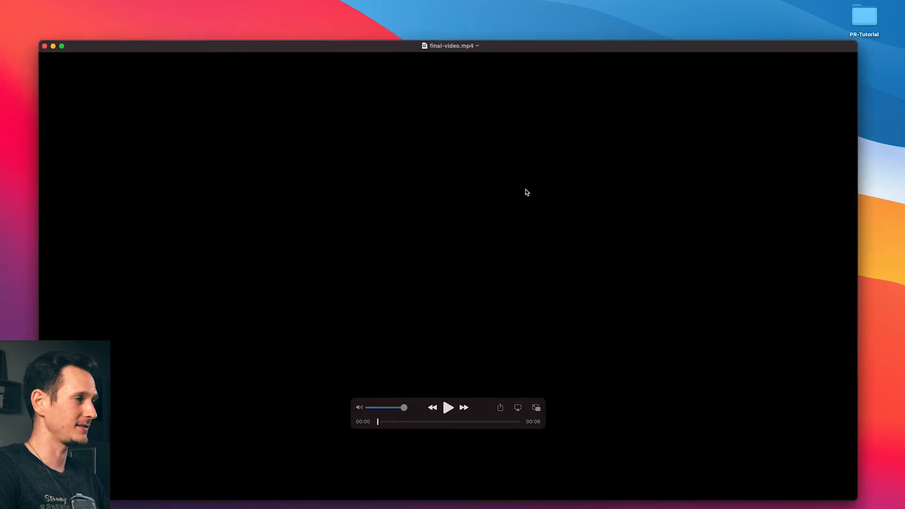